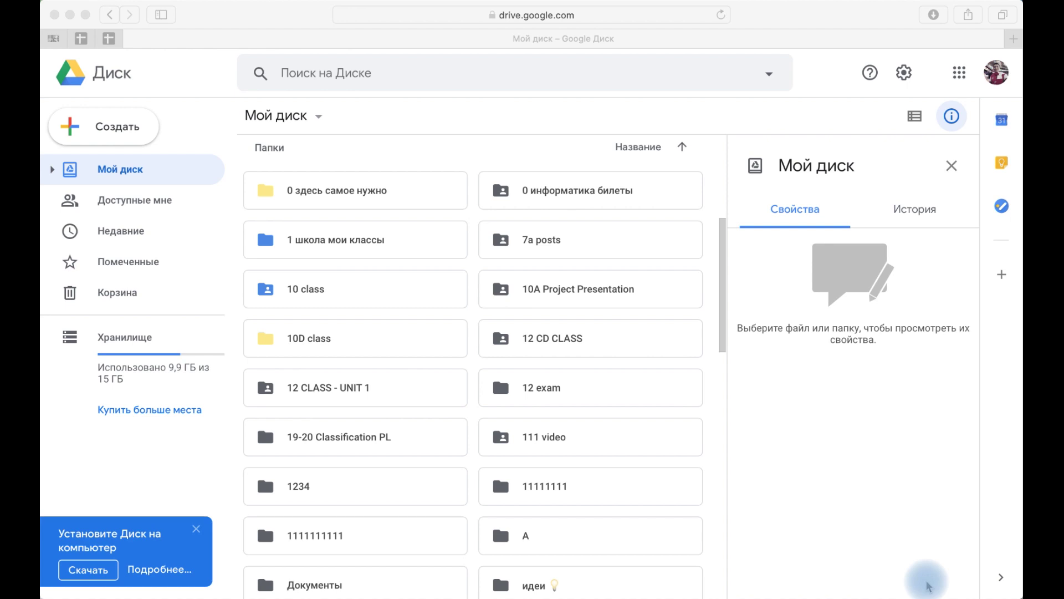
left_click(118, 121)
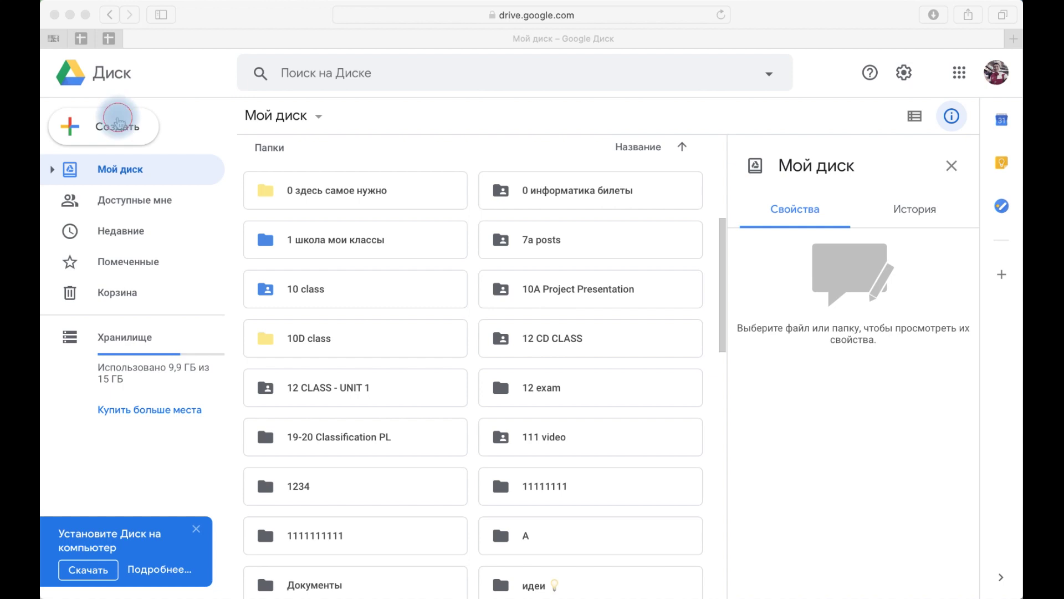
left_click(529, 15)
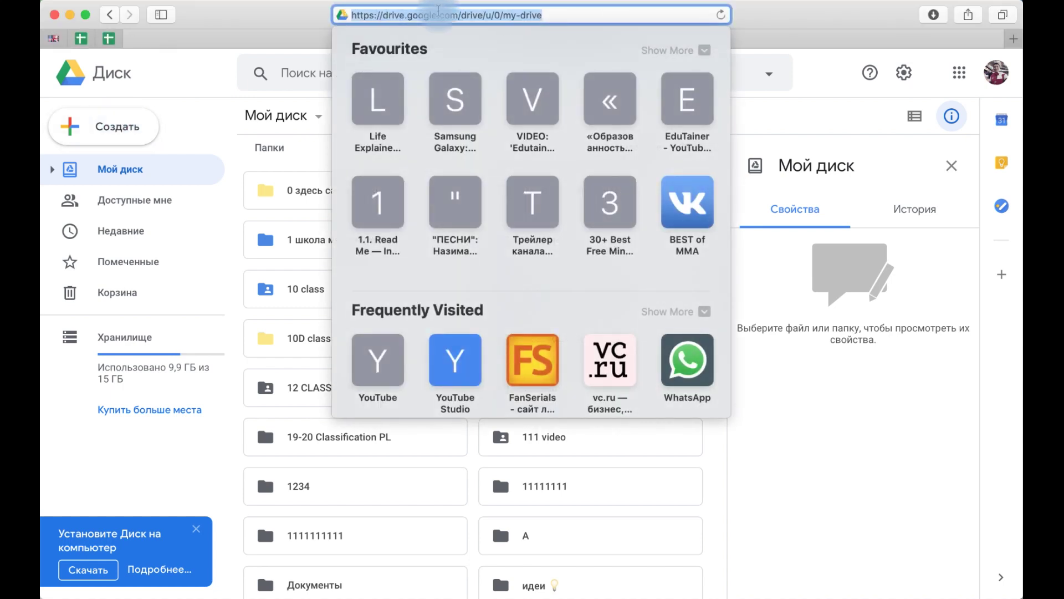
left_click(216, 87)
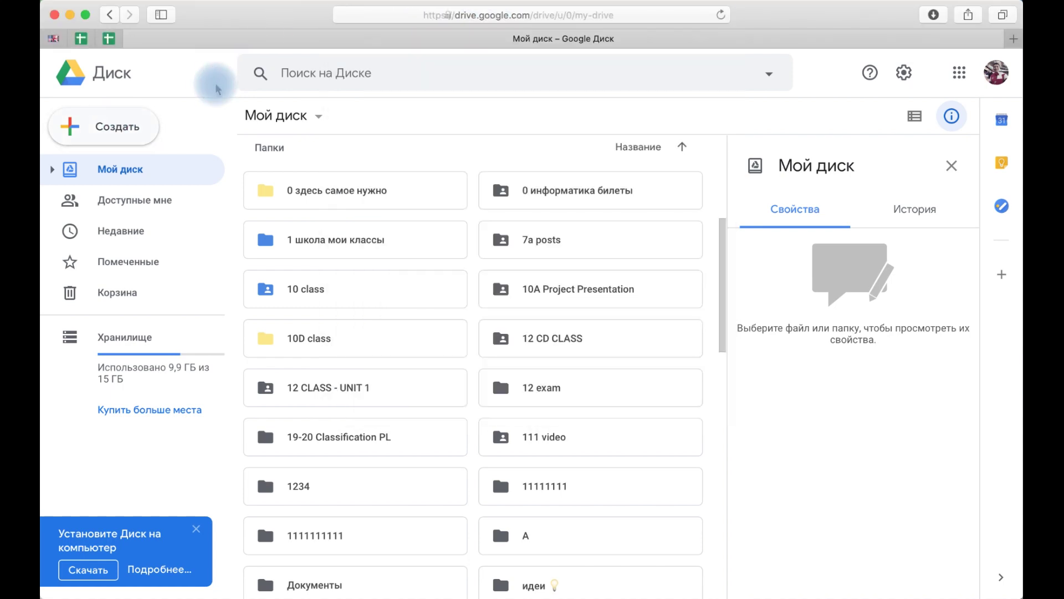
Create a new blank Google Sites website from Google Drive
left_click(131, 125)
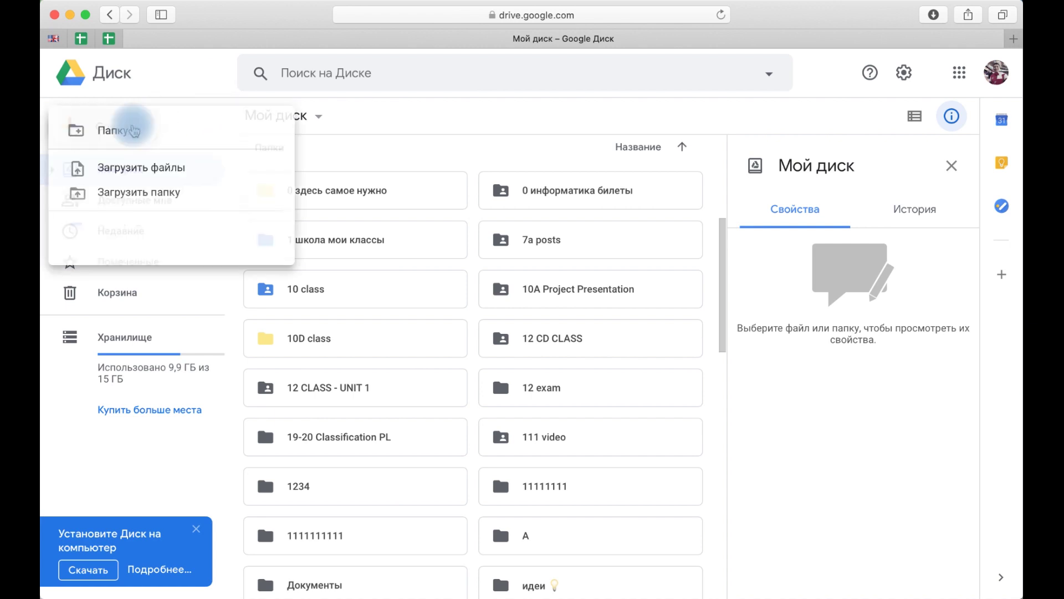
mouse_move(178, 303)
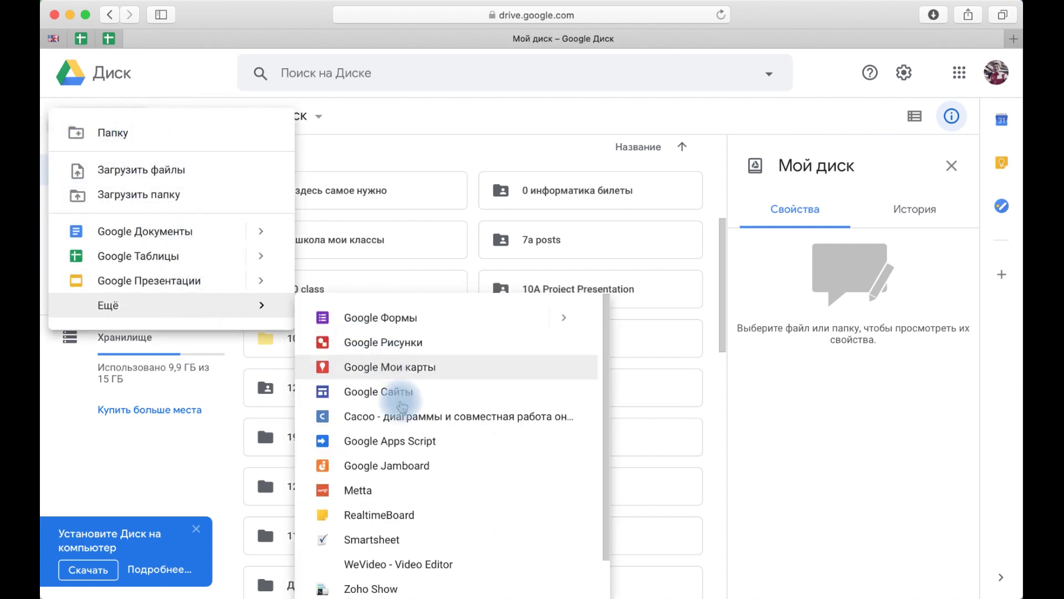
left_click(395, 391)
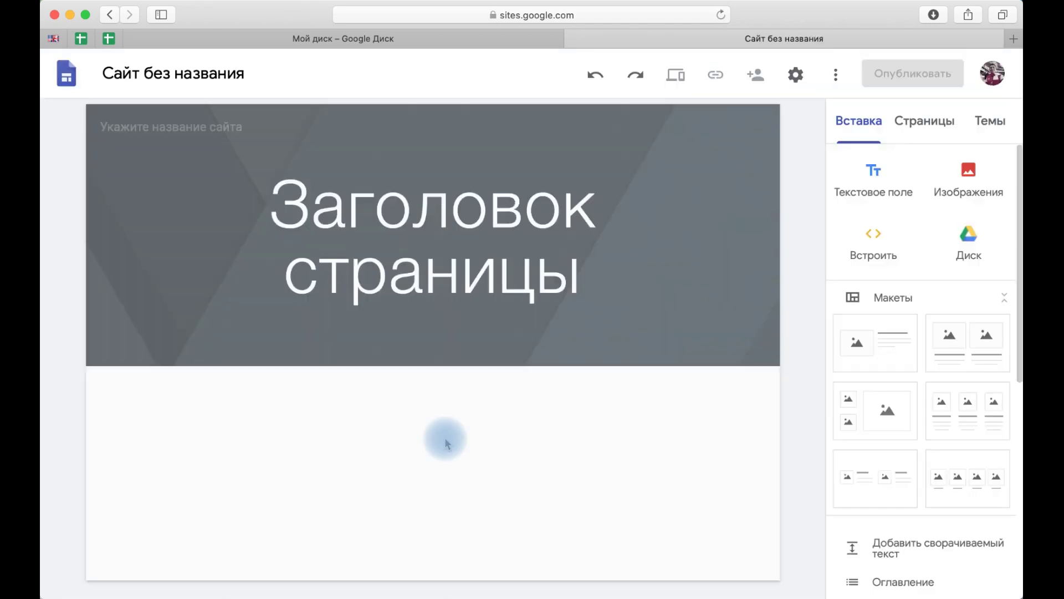
Set the site name in the page header to "Опыт Тичера"
left_click(416, 260)
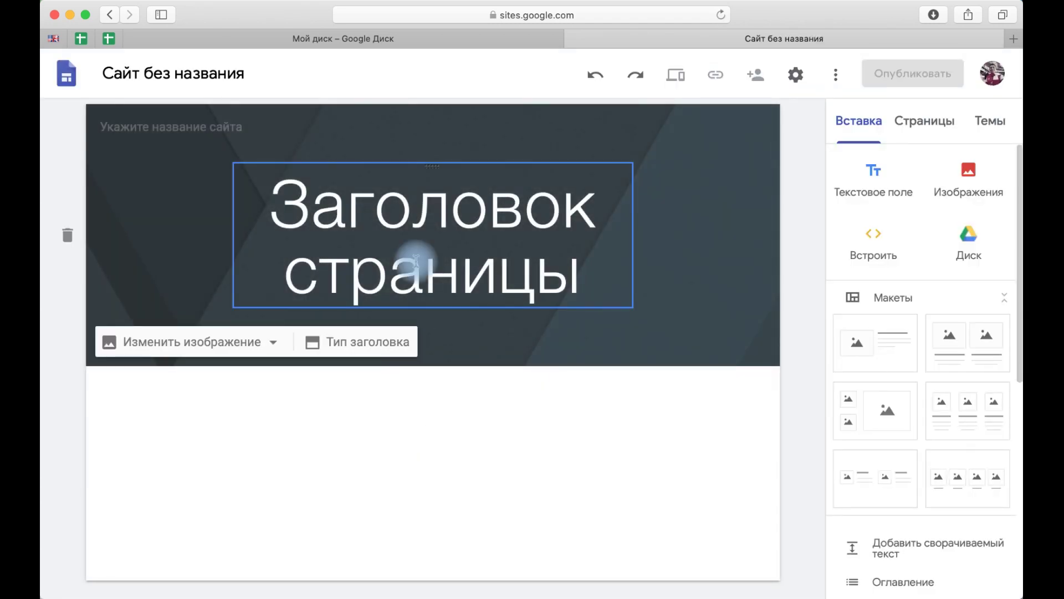
left_click(188, 125)
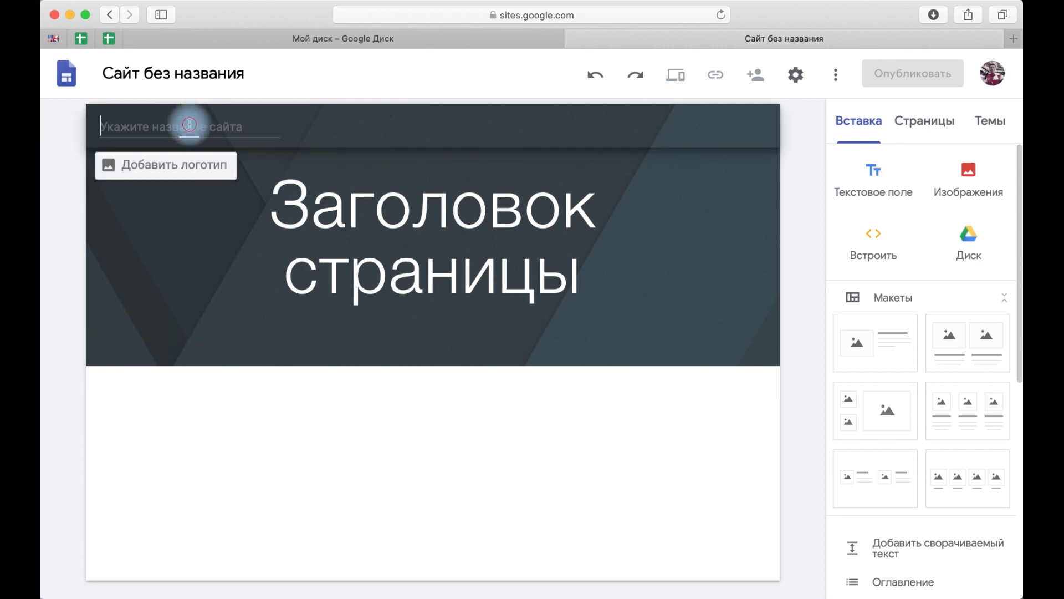
type("Опыт Тичера")
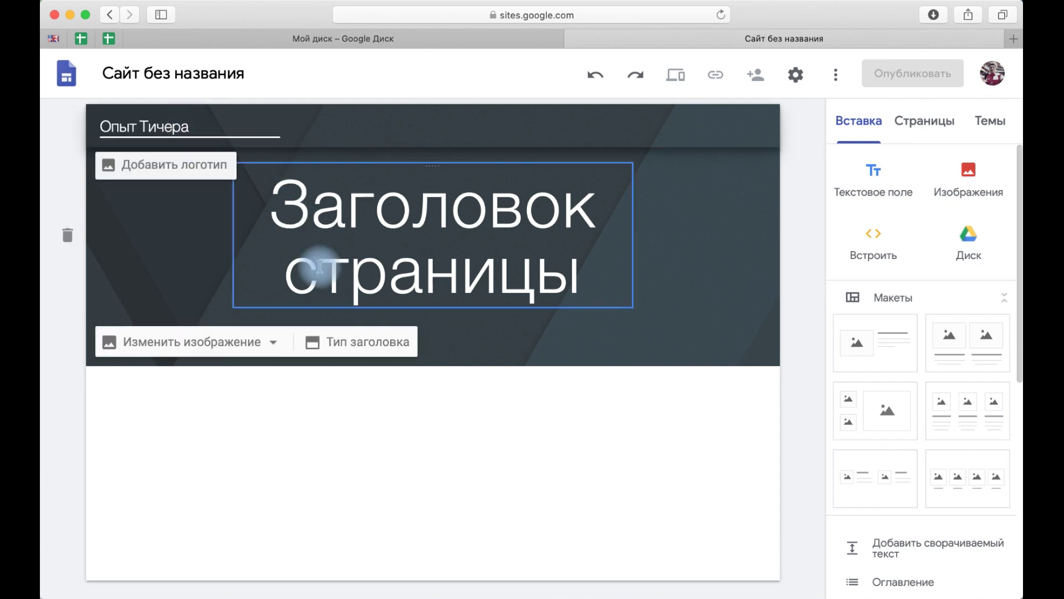
left_click(579, 399)
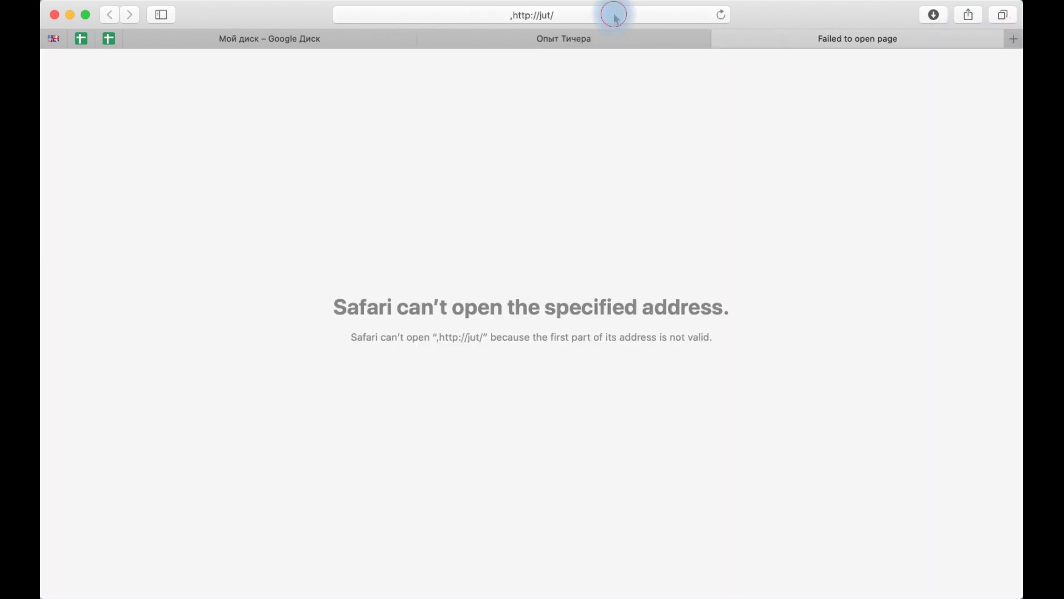
Search the web for "edublog" in the tab with the failed page
left_click(615, 20)
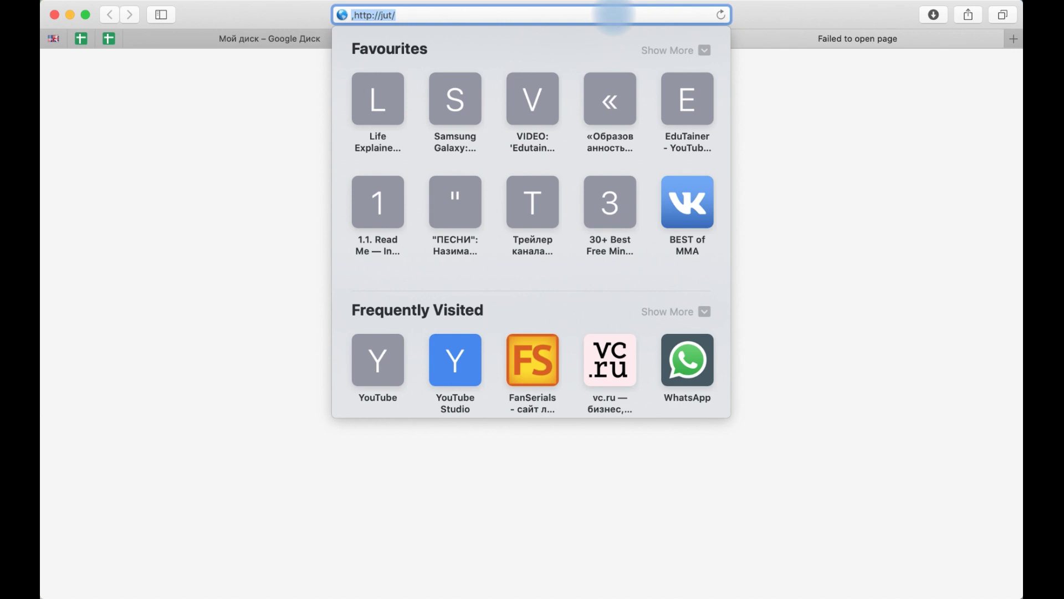
type("edublog")
key("super+a")
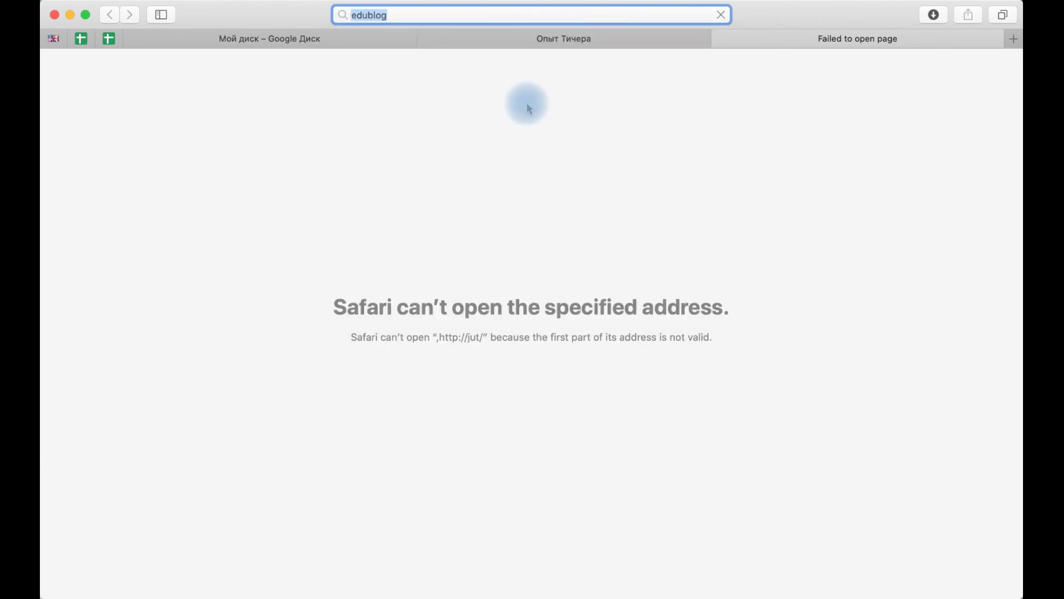
key("Return")
Change the Google query to "education" and switch to image results
left_click(233, 82)
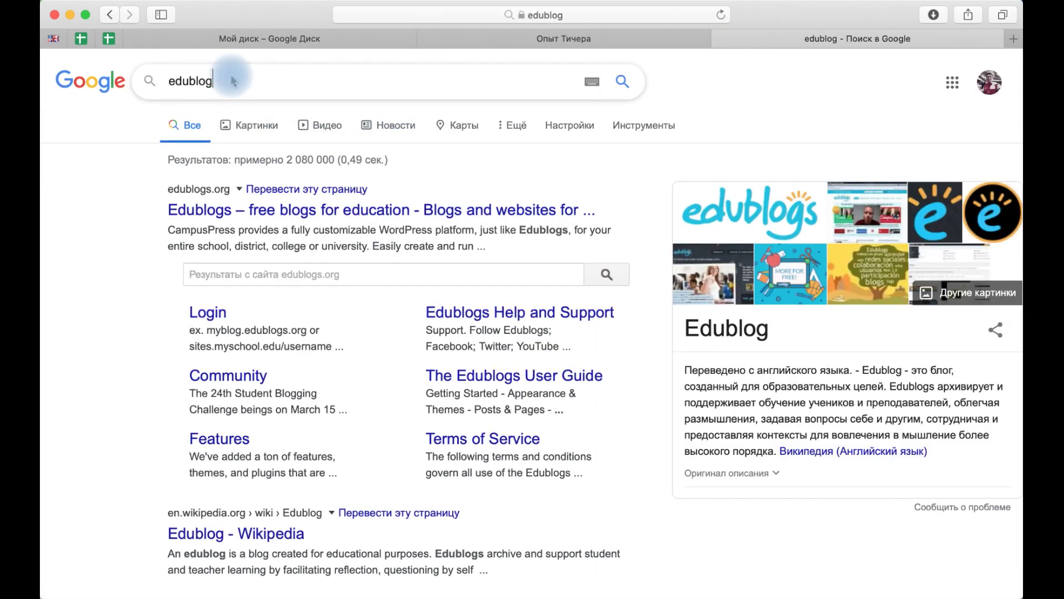
key("BackSpace")
key("BackSpace")
key("BackSpace")
key("BackSpace")
type("cation")
key("Return")
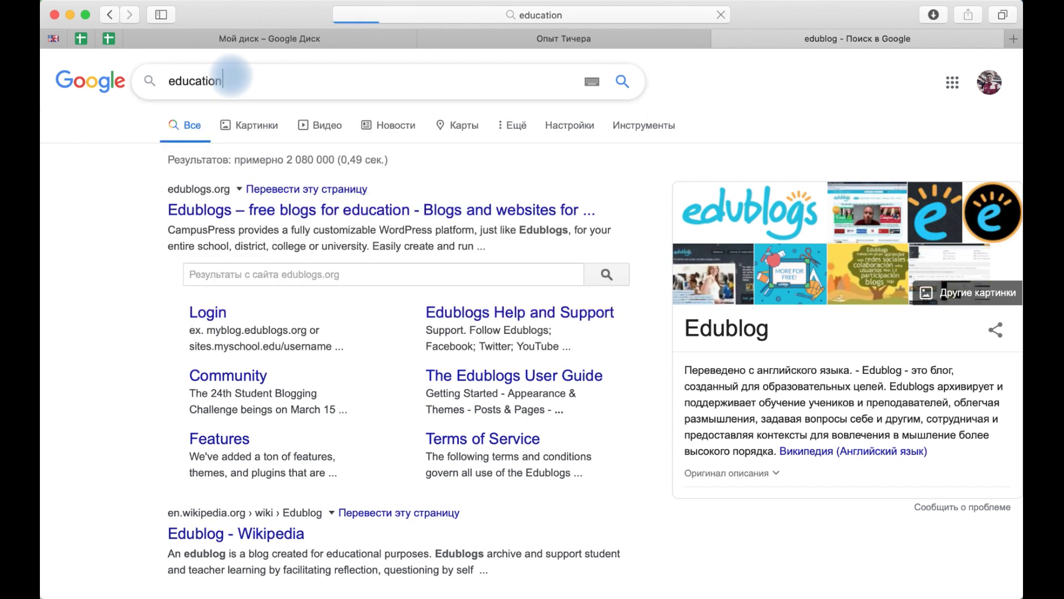
left_click(246, 132)
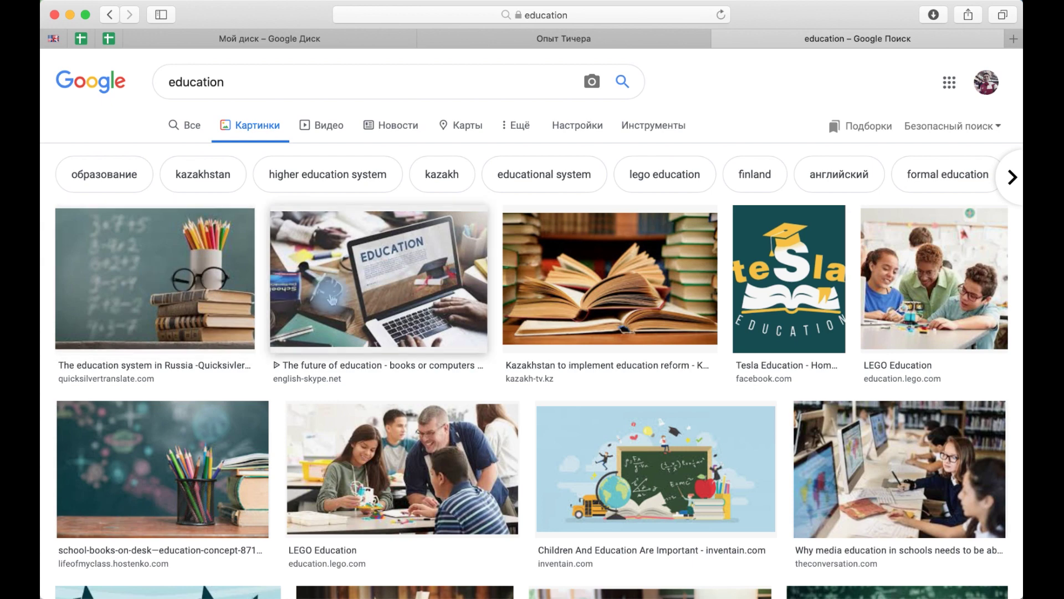
Find the picture of school books and coloured pencils on a desk and save it to the Downloads folder
left_click(332, 299)
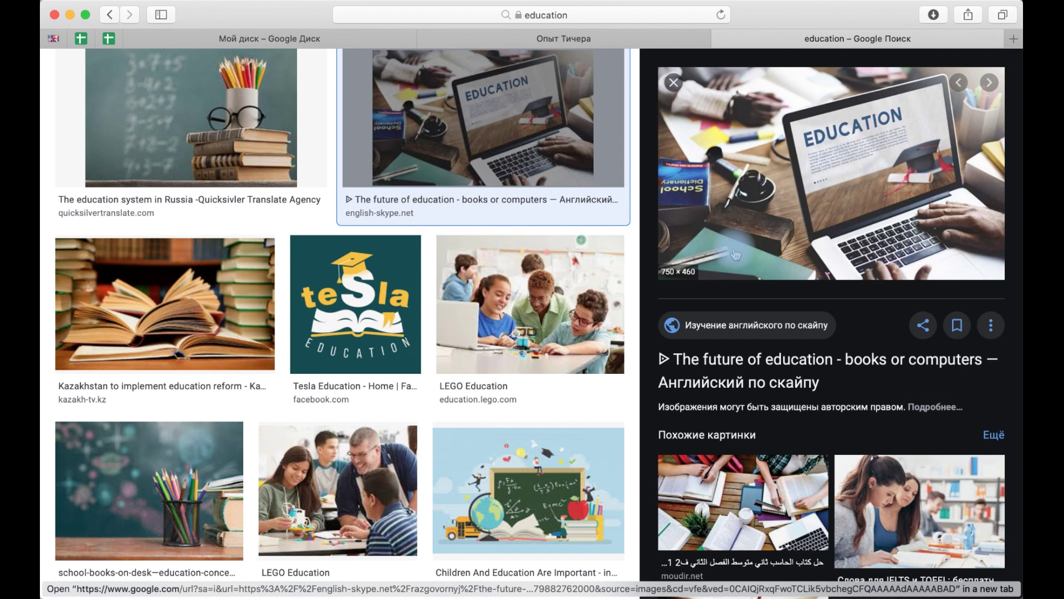
scroll(554, 249, "down", 2)
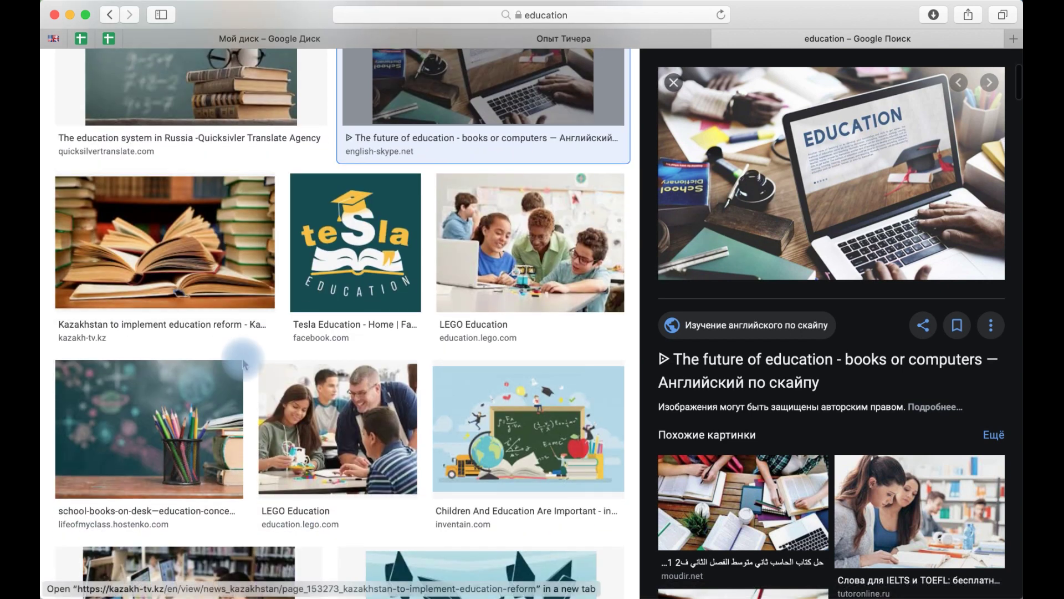
left_click(151, 413)
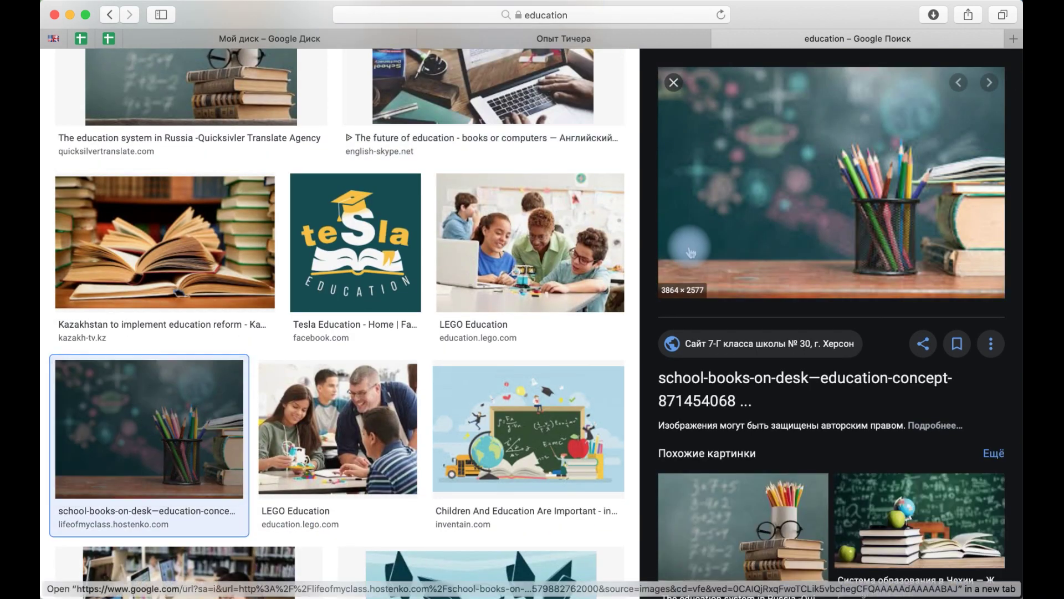
right_click(744, 221)
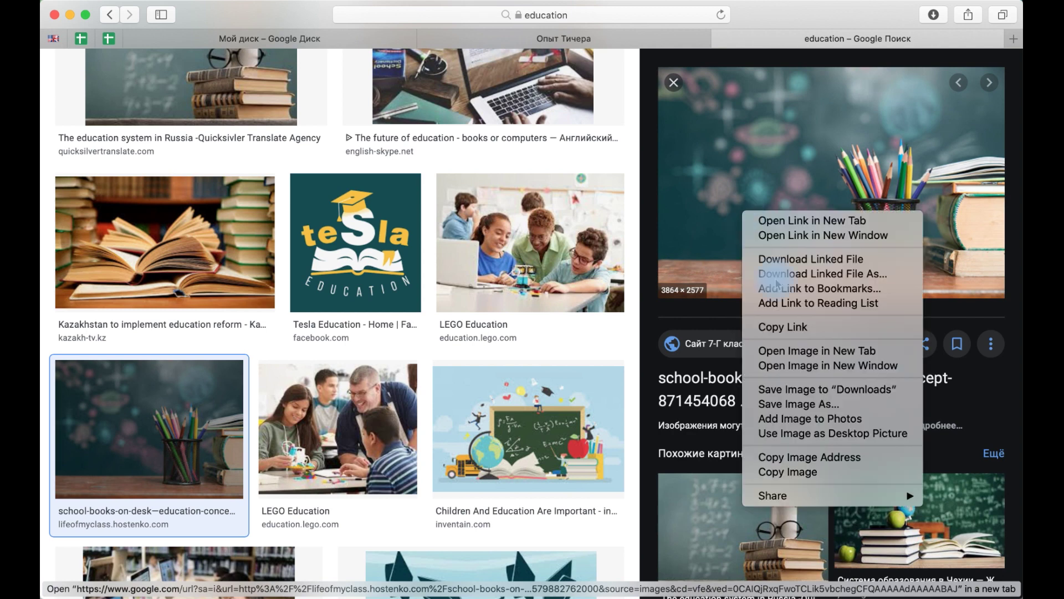
left_click(802, 390)
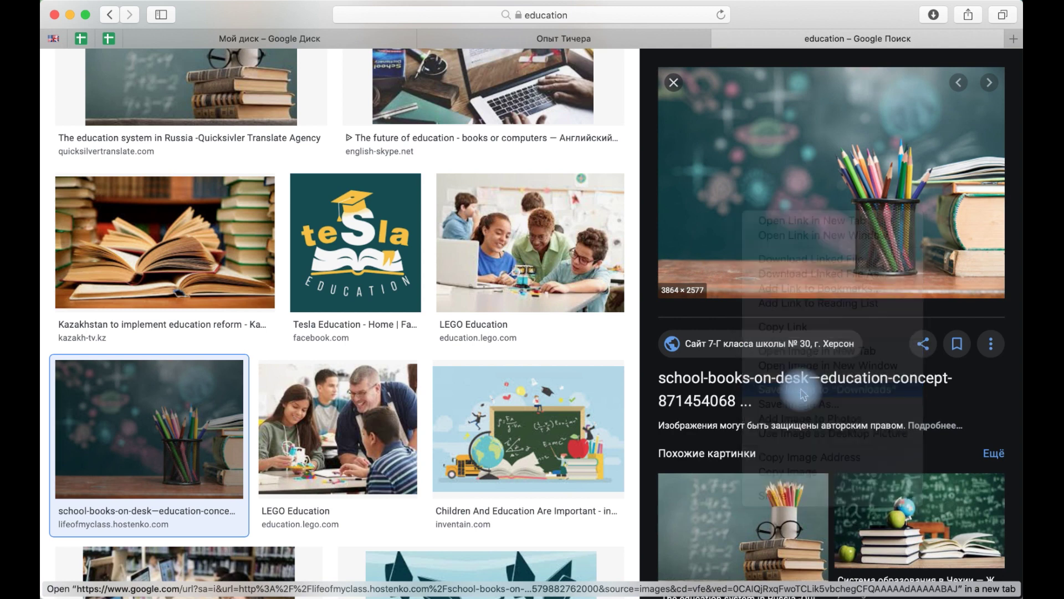
Return to the site editor and replace the header background with the uploaded image unnamed-3.jpg from Downloads
left_click(558, 40)
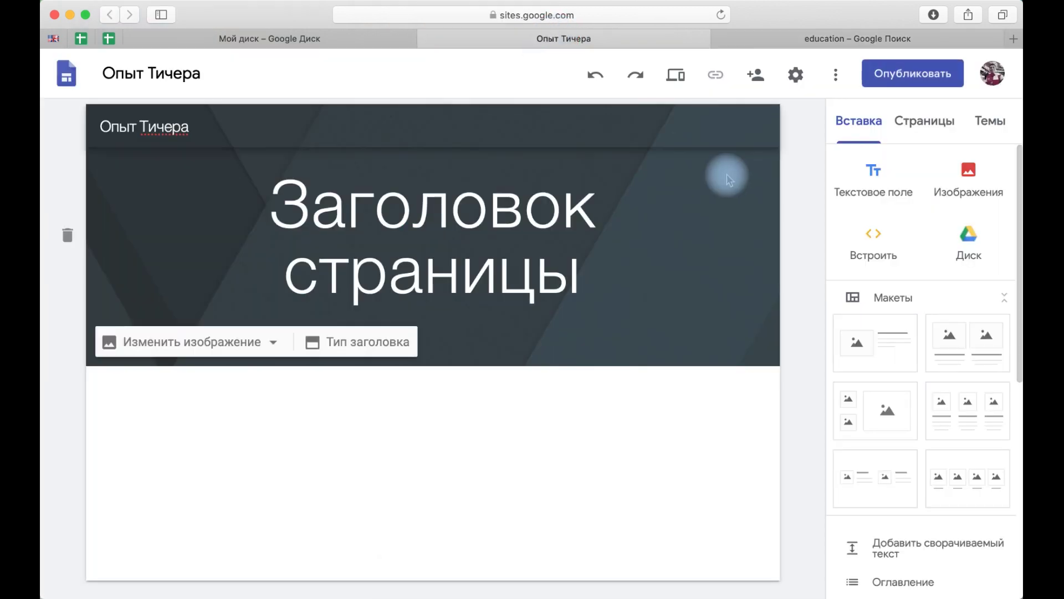
left_click(243, 222)
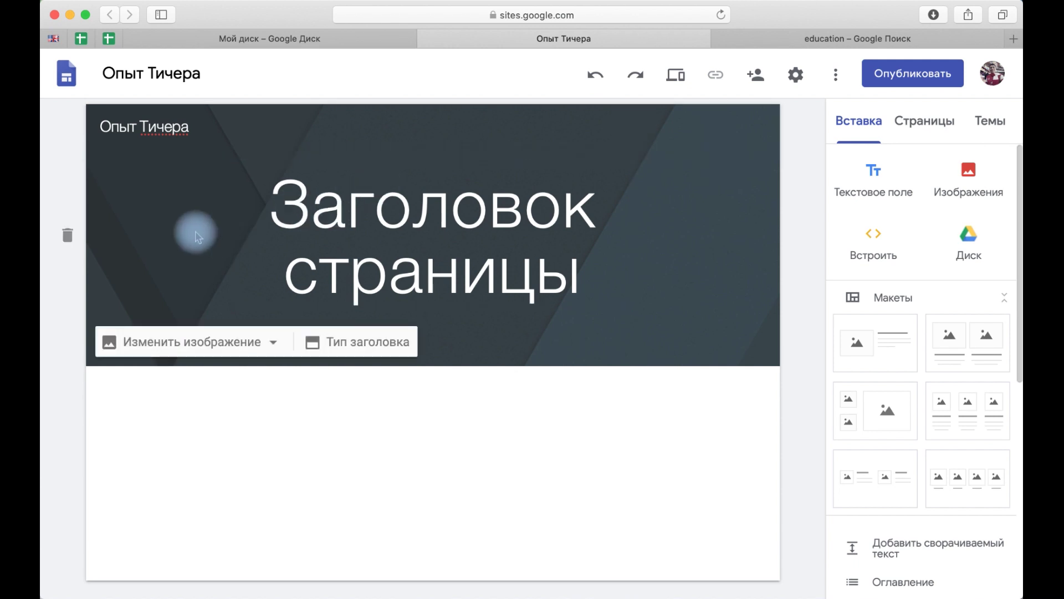
left_click(202, 341)
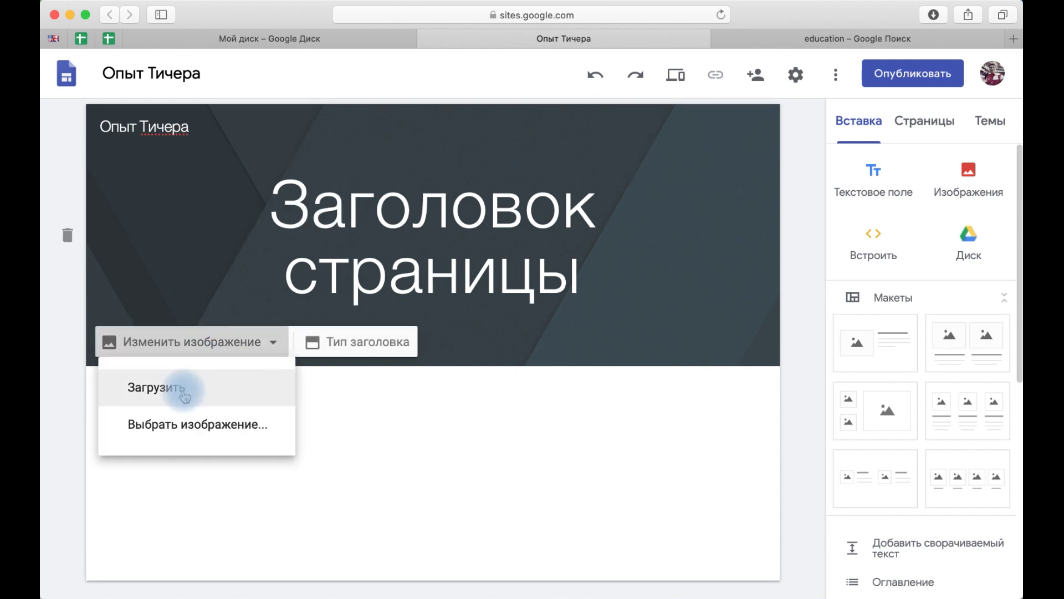
left_click(183, 387)
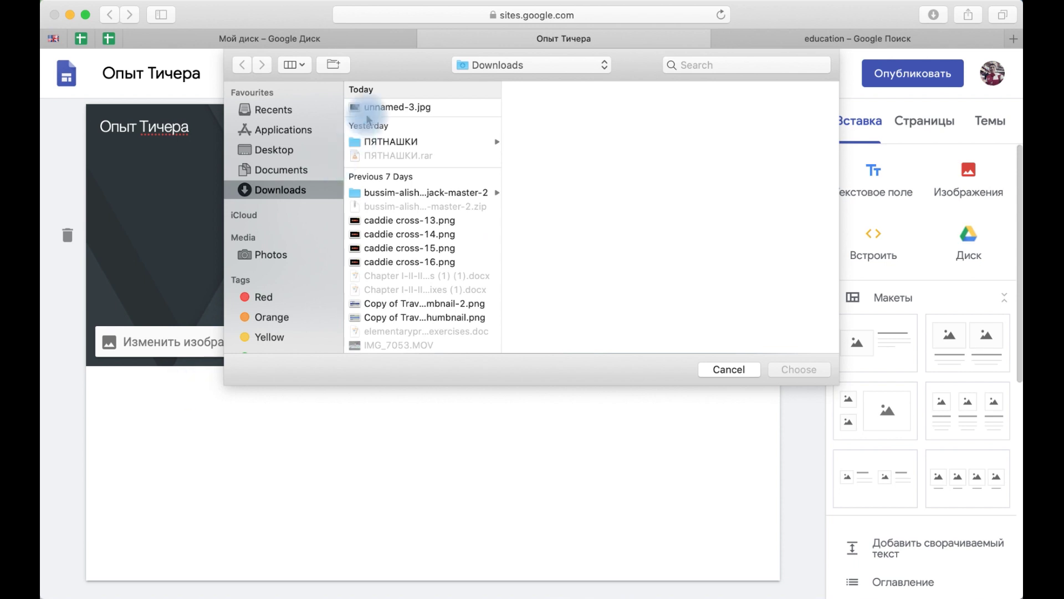
left_click(384, 107)
double_click(400, 107)
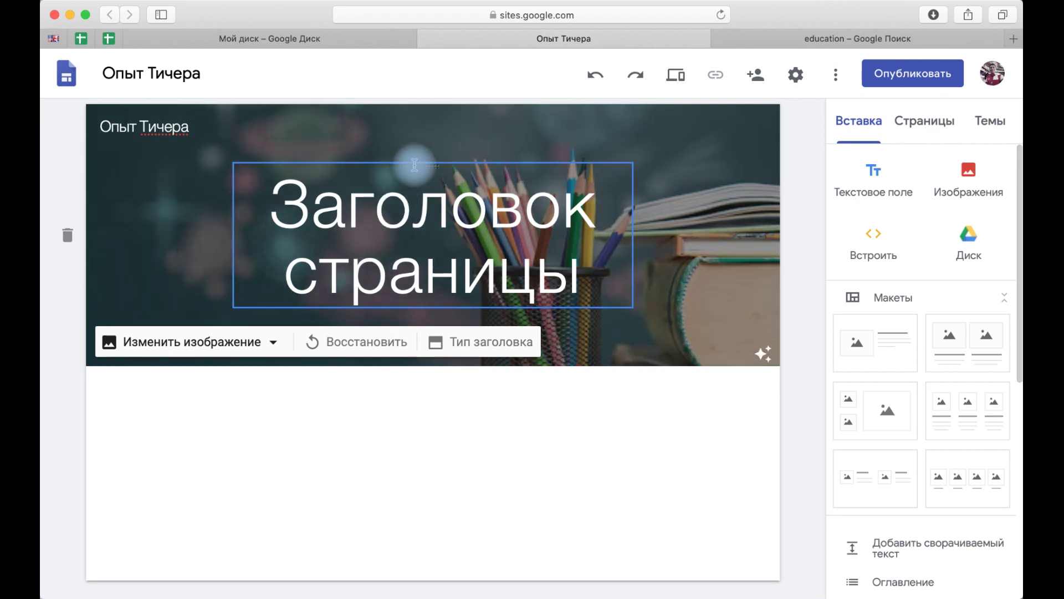
Move the page title box to the left within the header, clear of most of the pencils
left_click_drag(416, 183, 270, 205)
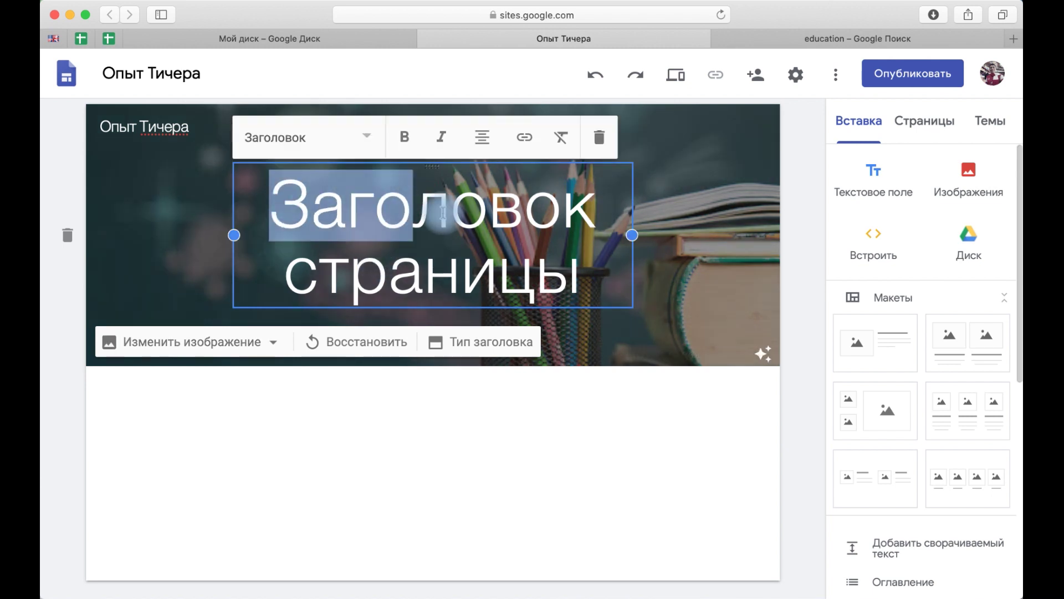
left_click(449, 214)
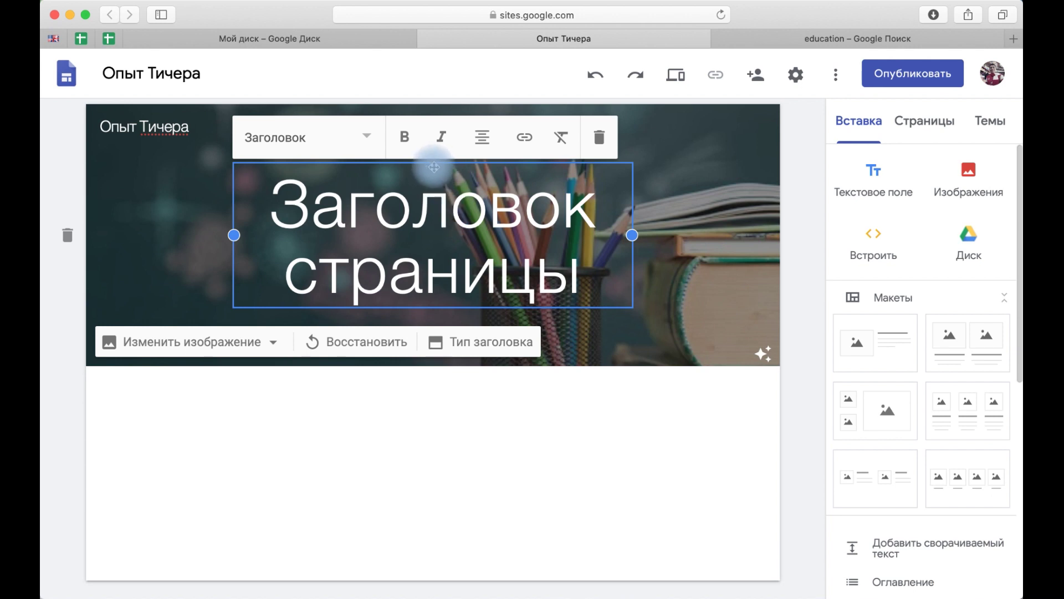
left_click_drag(397, 170, 247, 174)
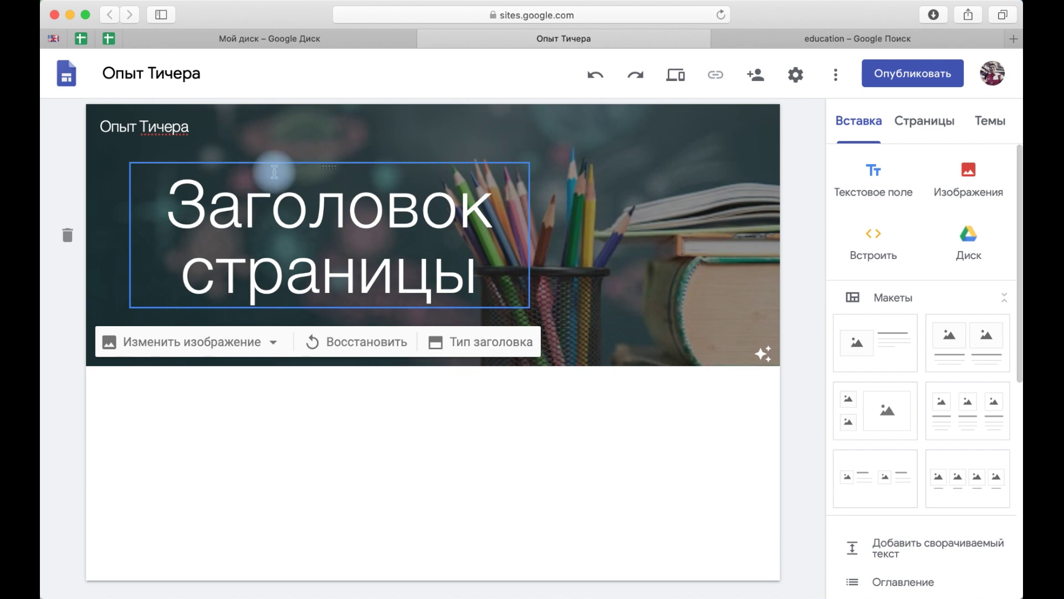
Replace the placeholder page title with "Опыт", and delete that text to leave the title box empty
triple_click(245, 204)
type("Опыт")
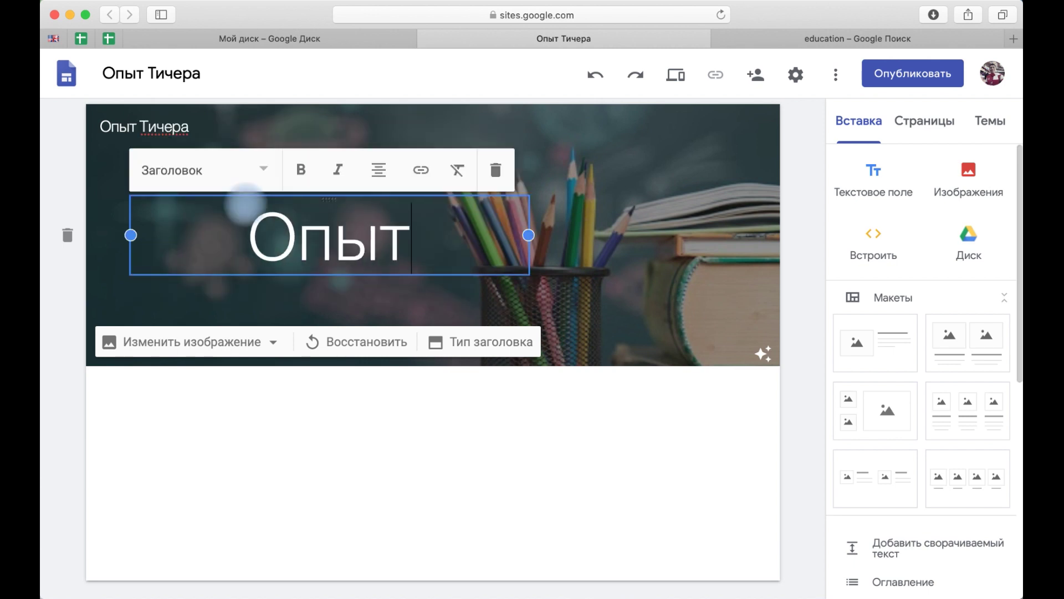
key("Return")
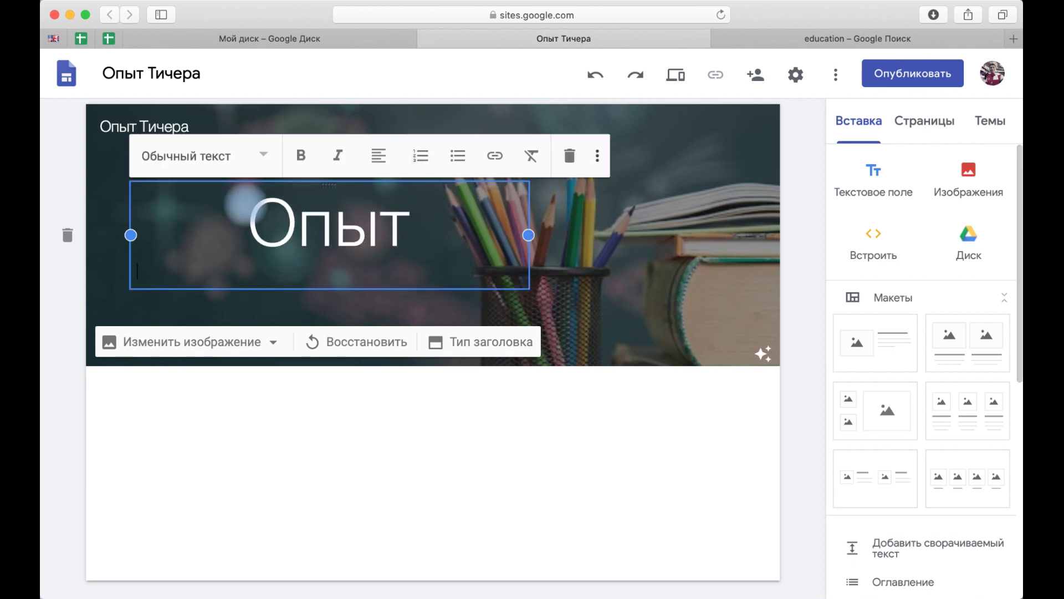
key("BackSpace")
key("BackSpace")
key("BackSpace")
key("BackSpace")
key("BackSpace")
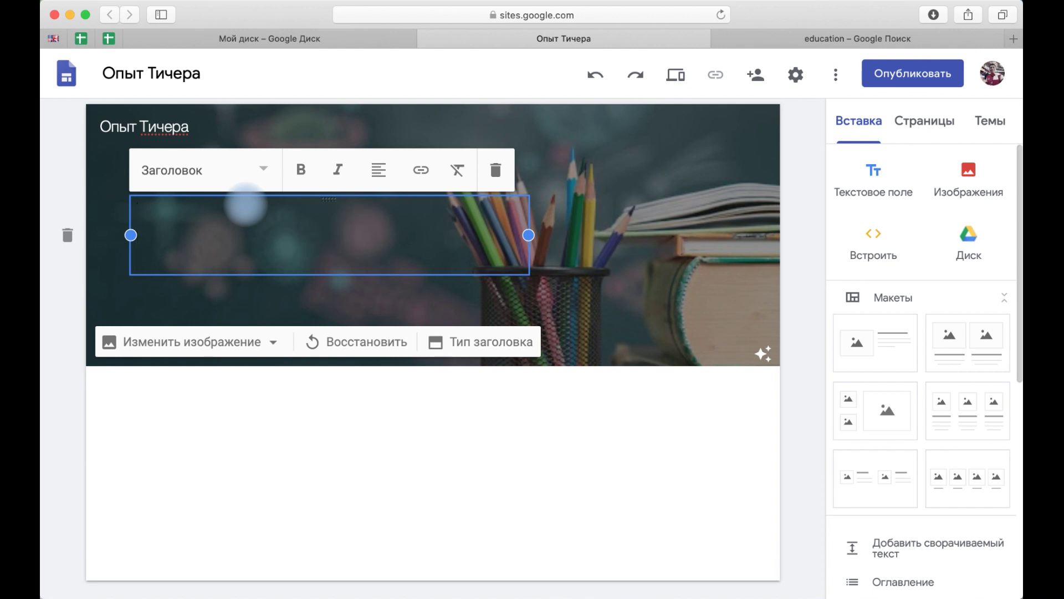
Enter the page title "ИКТ" with the line "Инструменты для работы и обучения" beneath it
type("ИКТ")
key("Return")
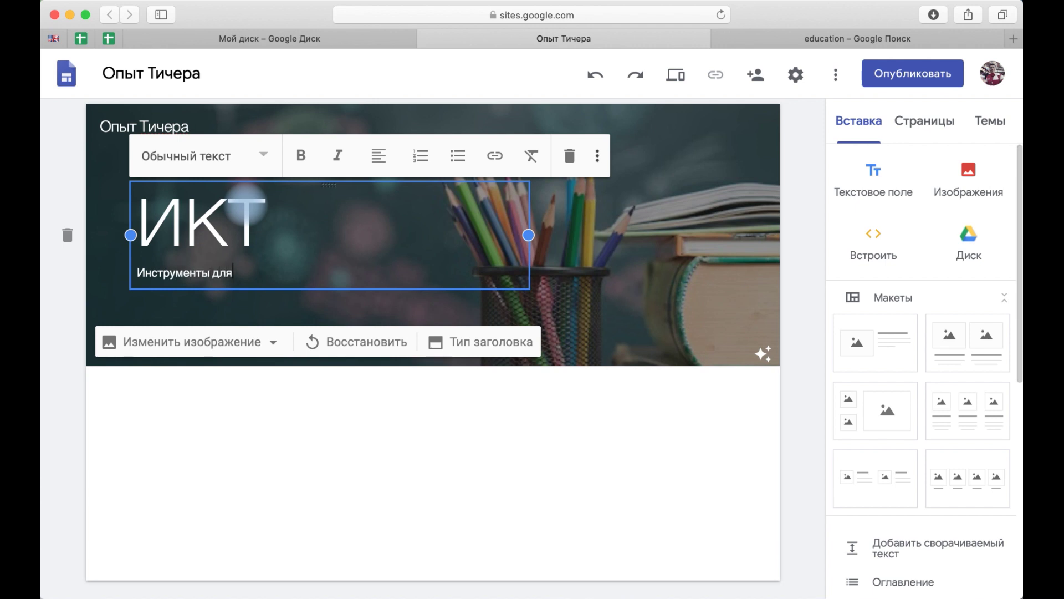
type("Инструменты для работы и обучения")
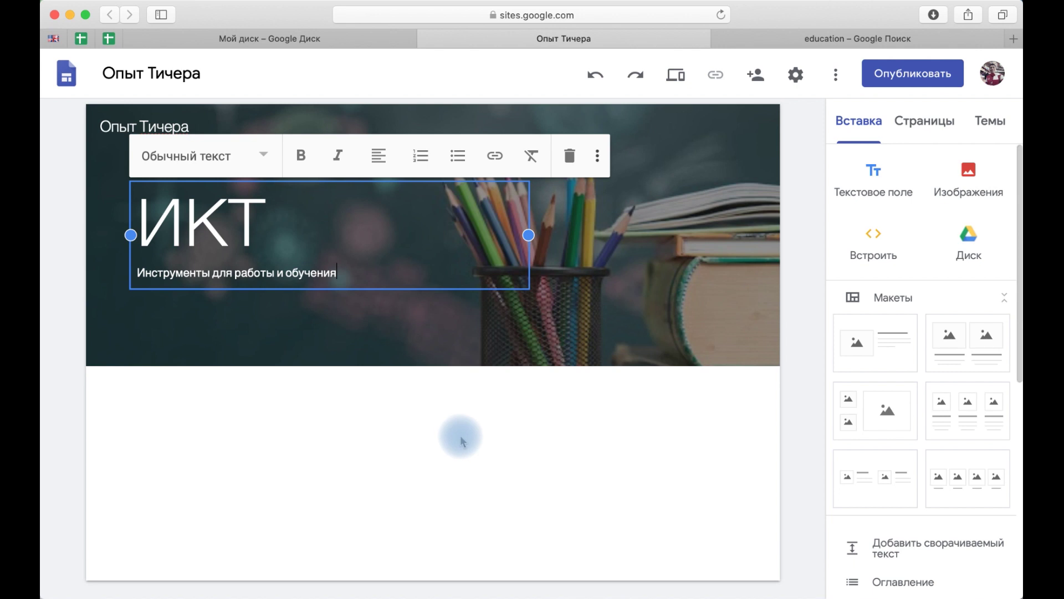
left_click(381, 418)
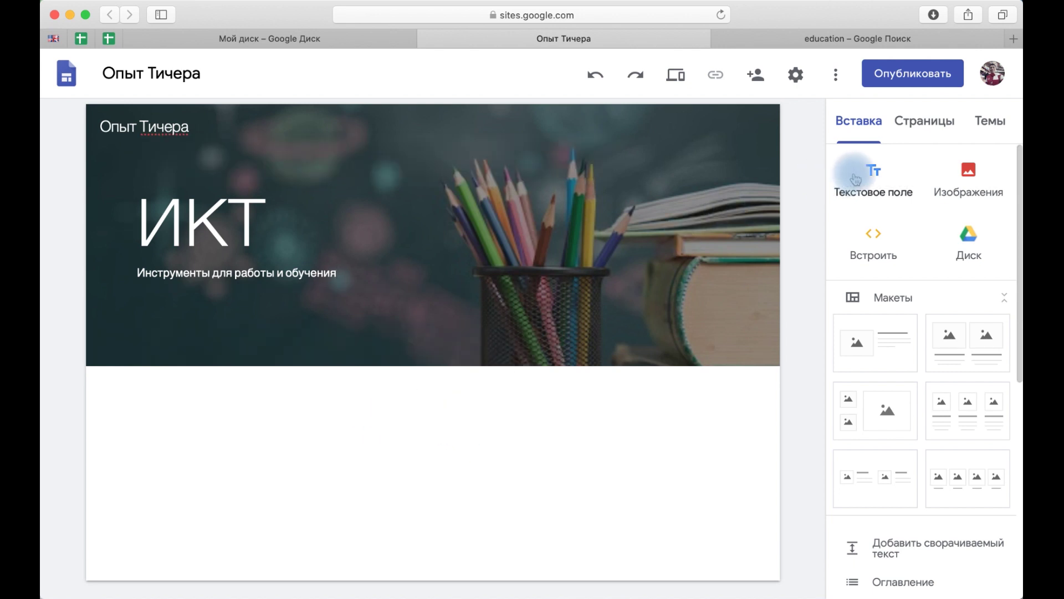
Add a text box below the header reading "Добро пожаловать на наш сайт! Надеюсь вам все понравится!" and centre its text
left_click(847, 174)
left_click(398, 406)
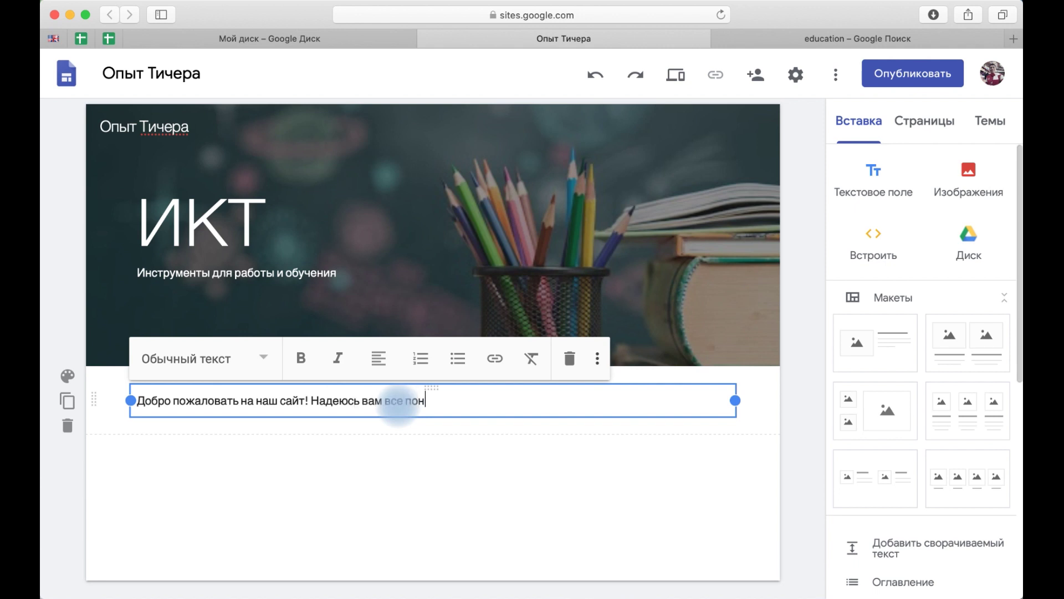
type("!")
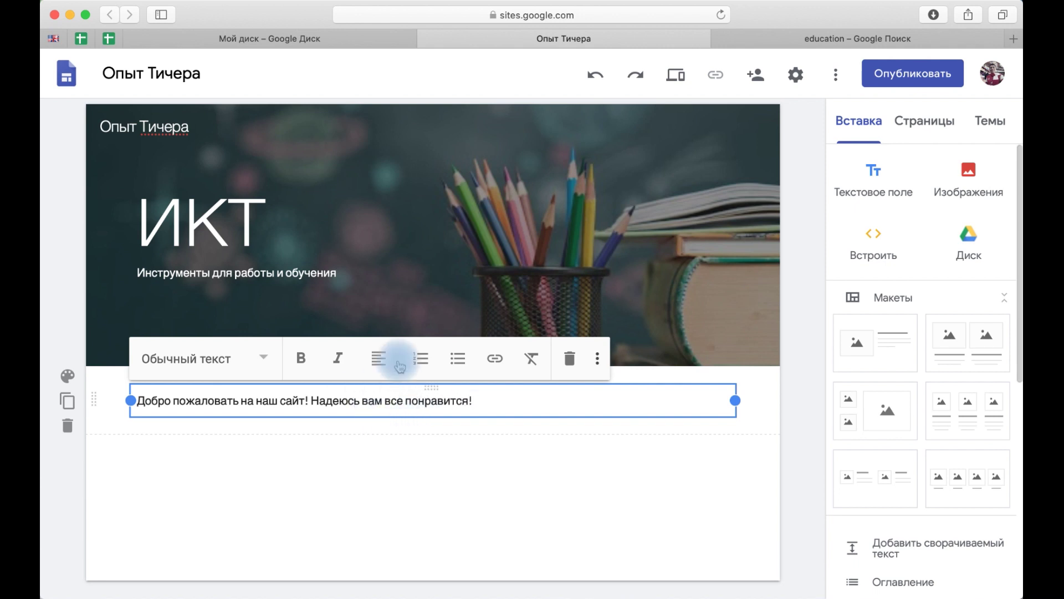
left_click(378, 358)
left_click(378, 401)
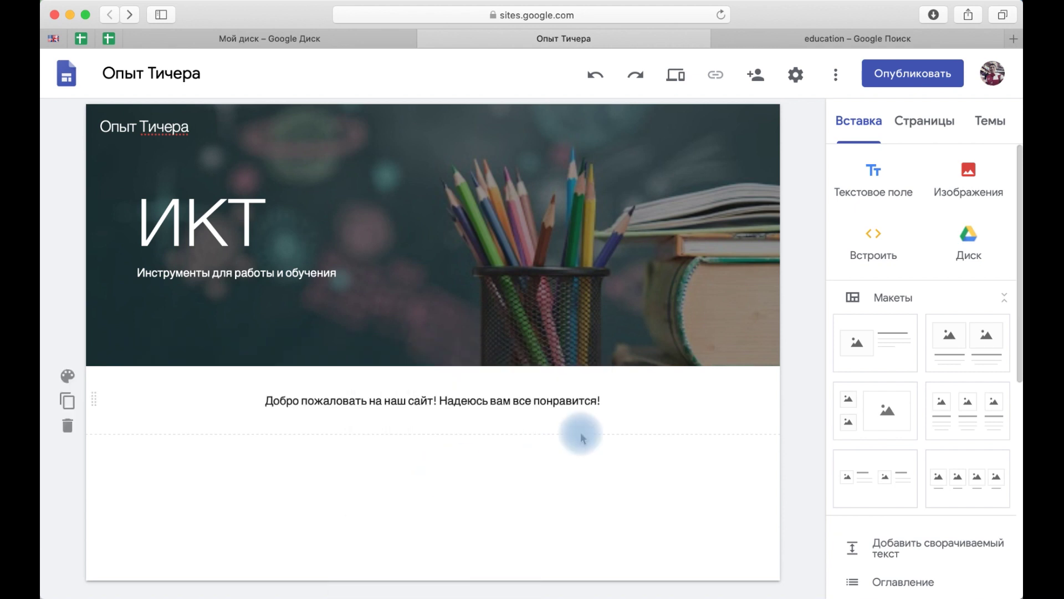
left_click(559, 408)
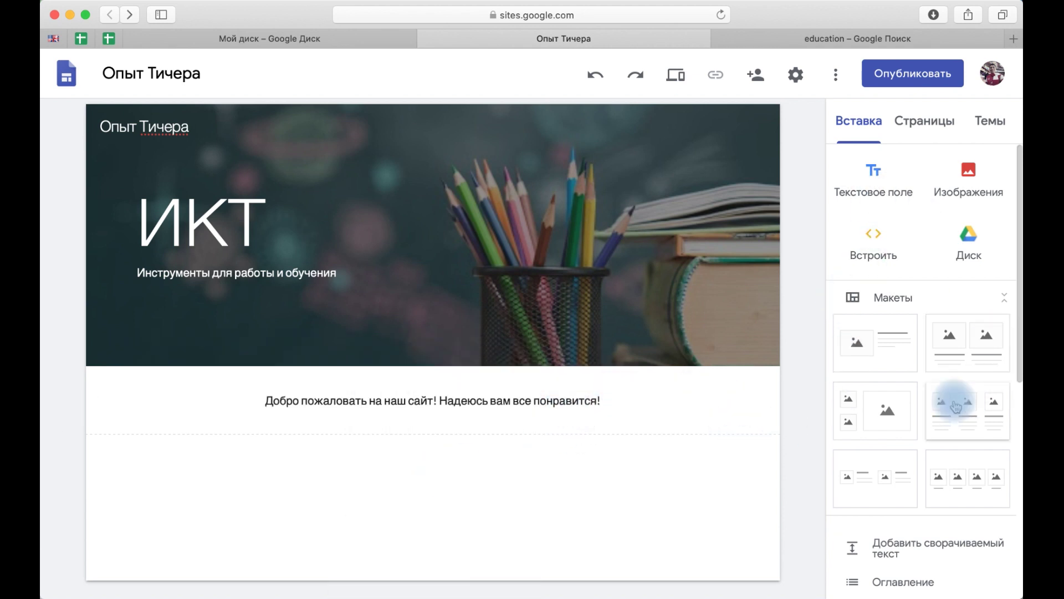
Start inserting a YouTube video and search for "google сайты опыт тичера"
scroll(954, 399, "down", 5)
scroll(956, 406, "up", 5)
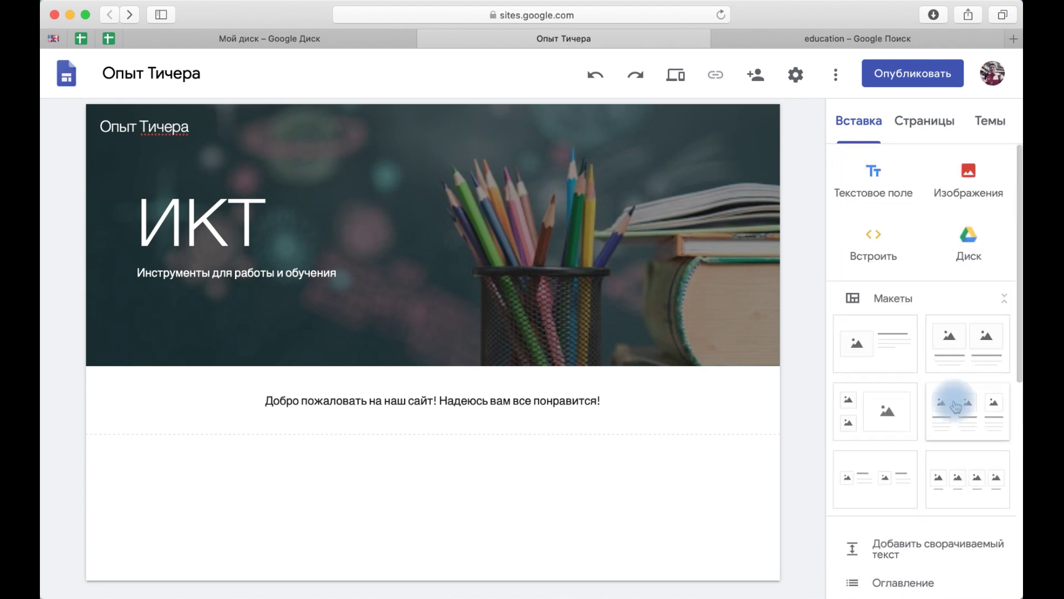
scroll(914, 408, "down", 1)
scroll(914, 407, "down", 2)
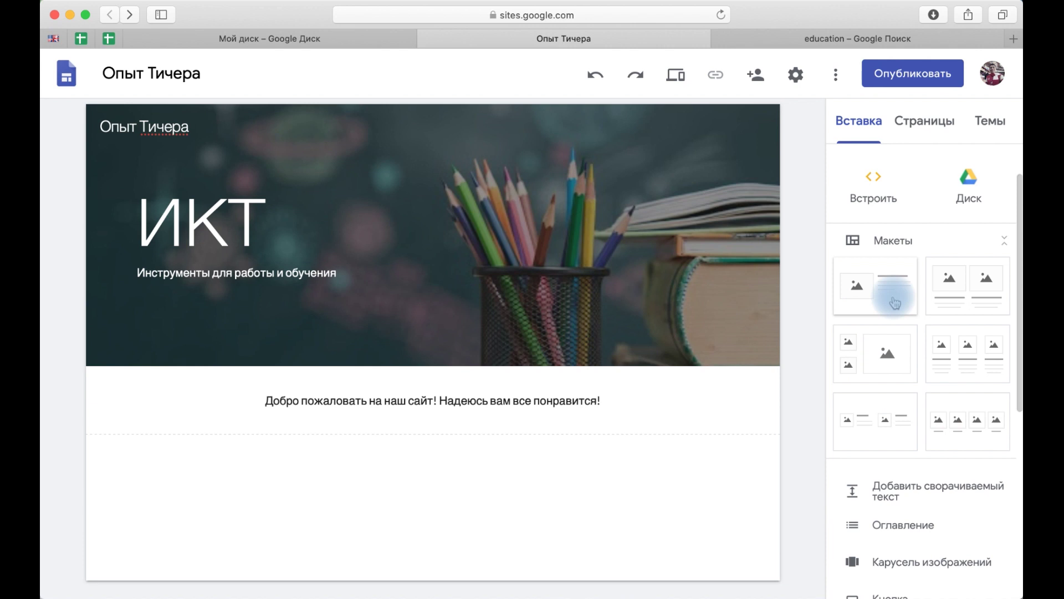
scroll(891, 388, "up", 2)
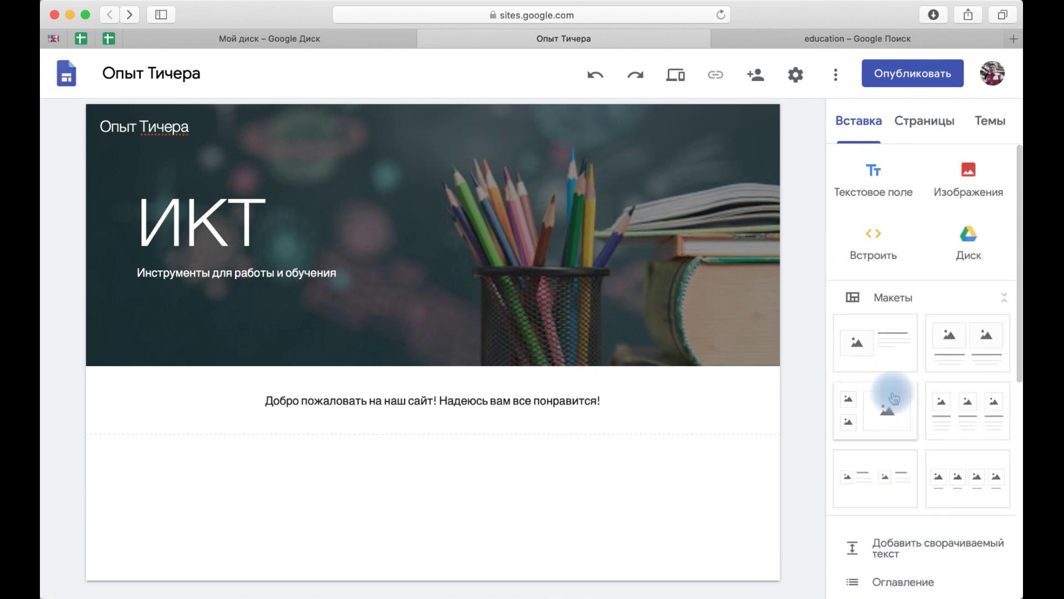
scroll(893, 398, "down", 10)
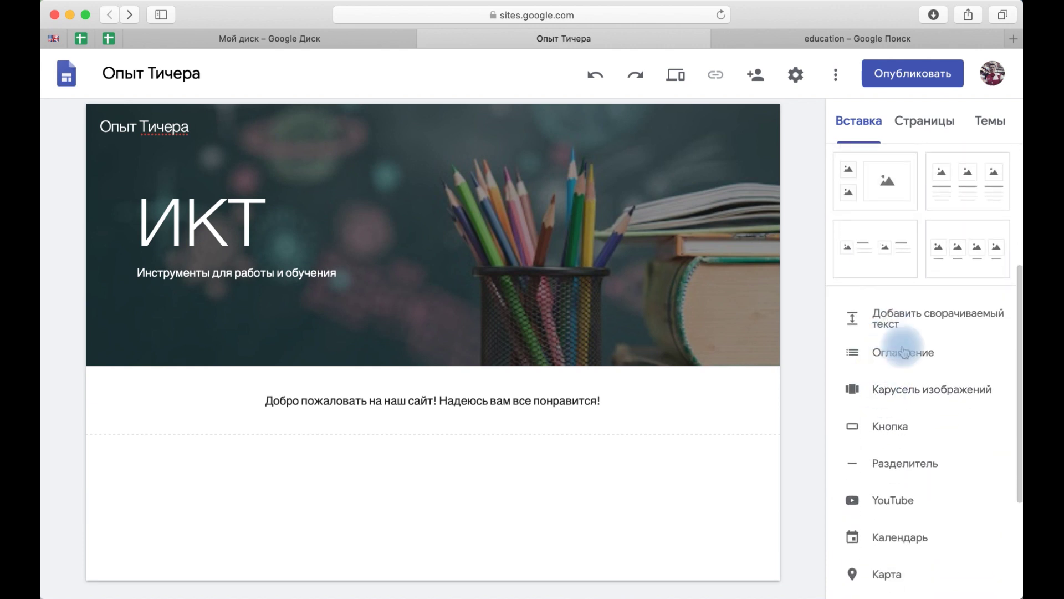
scroll(887, 427, "down", 5)
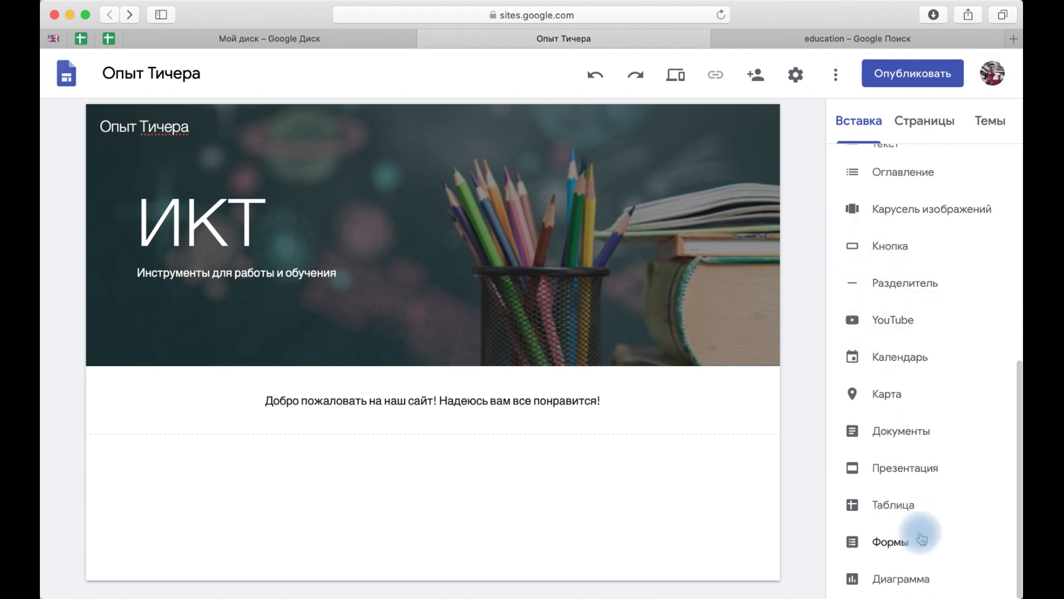
left_click(883, 321)
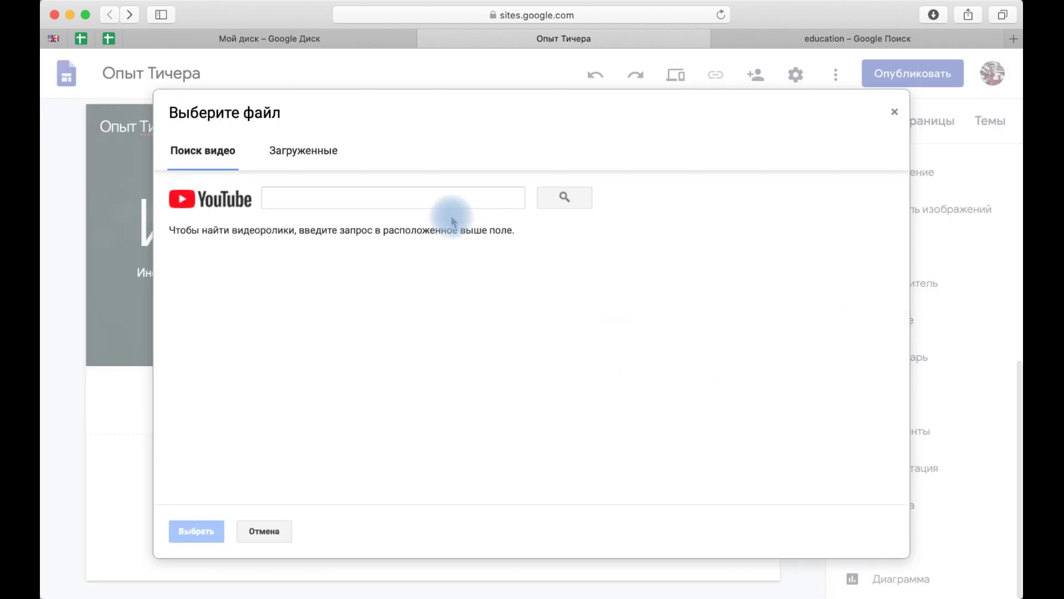
left_click(412, 197)
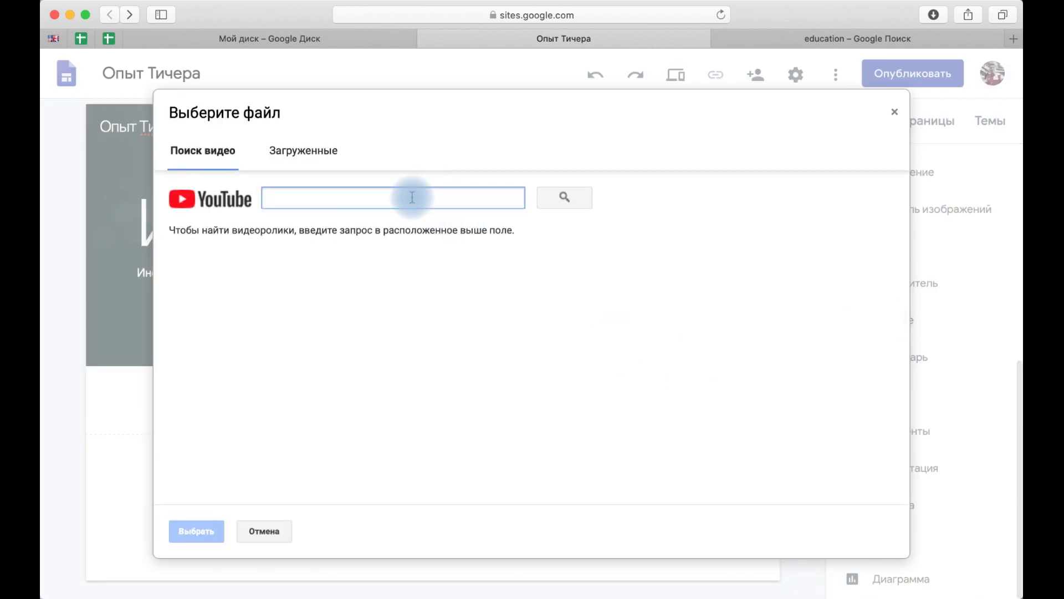
type("google сайты опыт тичера")
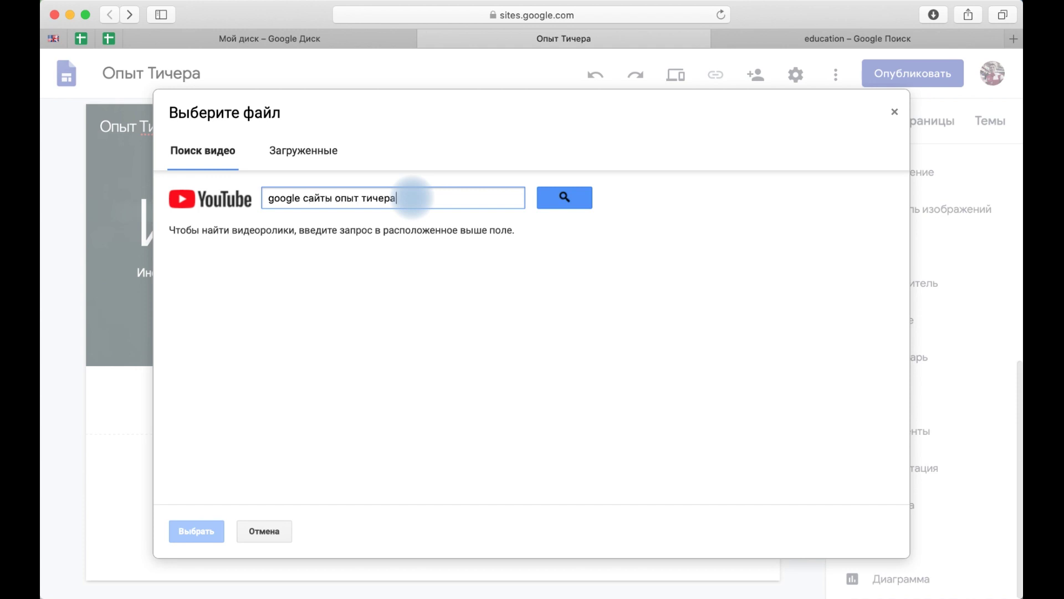
key("Return")
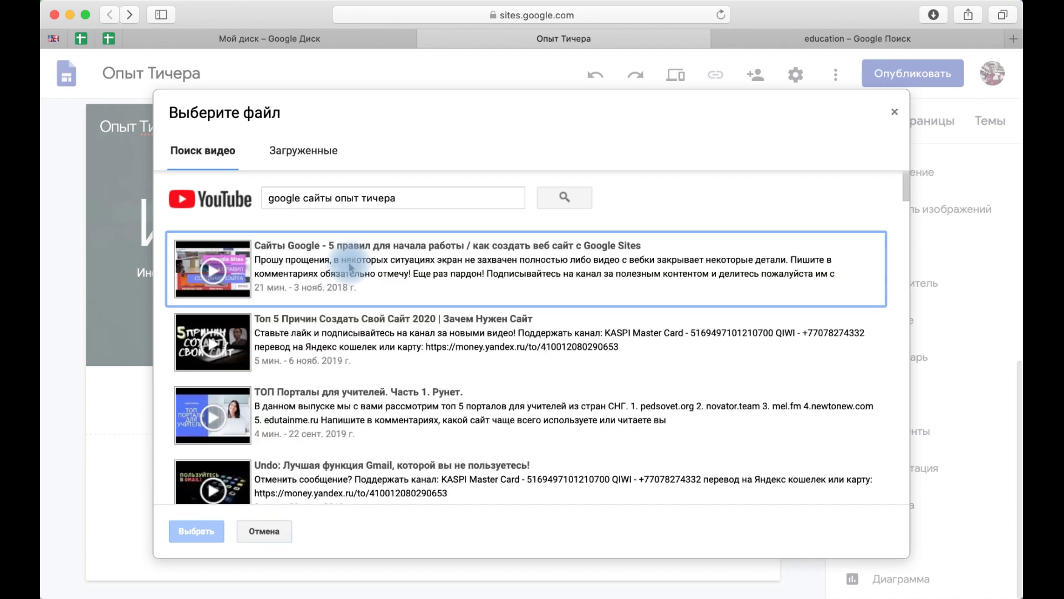
Insert the video "Сайты Google - 5 правил для начала работы" and centre it horizontally below the welcome text
left_click(310, 262)
left_click(197, 533)
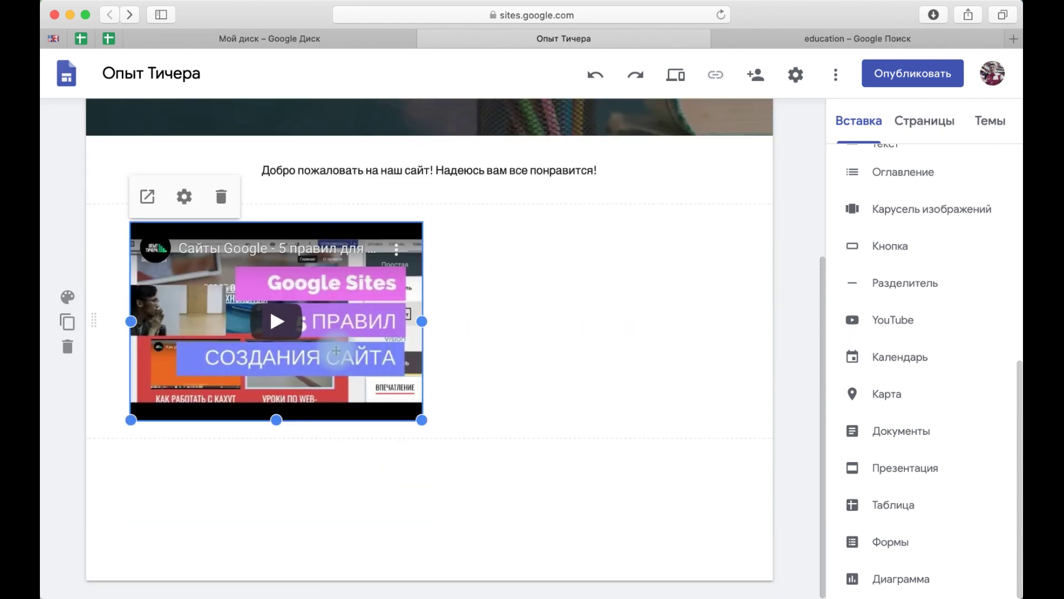
left_click_drag(339, 250, 433, 247)
left_click(464, 489)
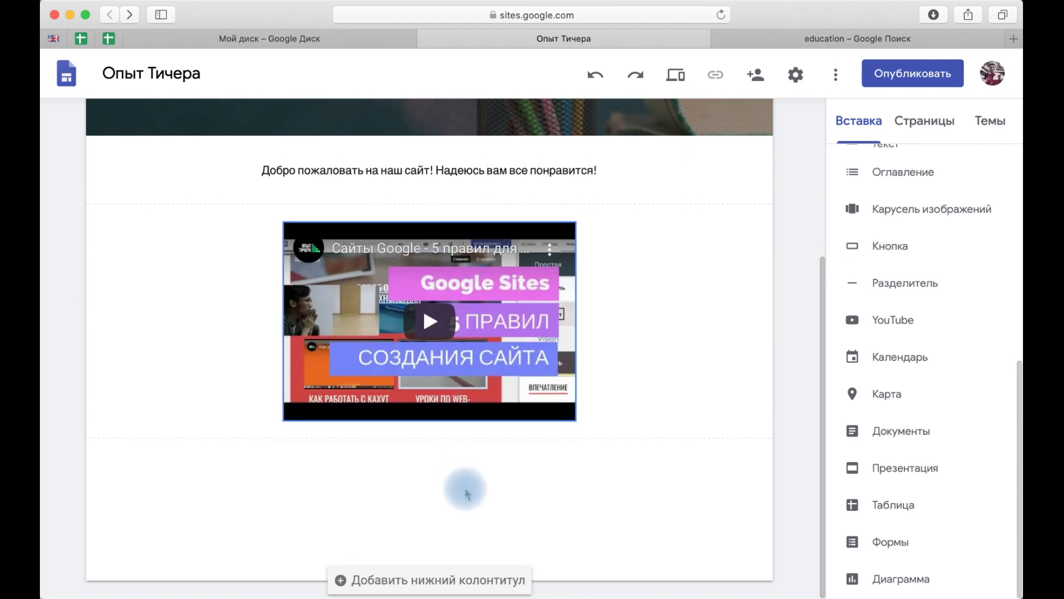
left_click(272, 335)
left_click(431, 492)
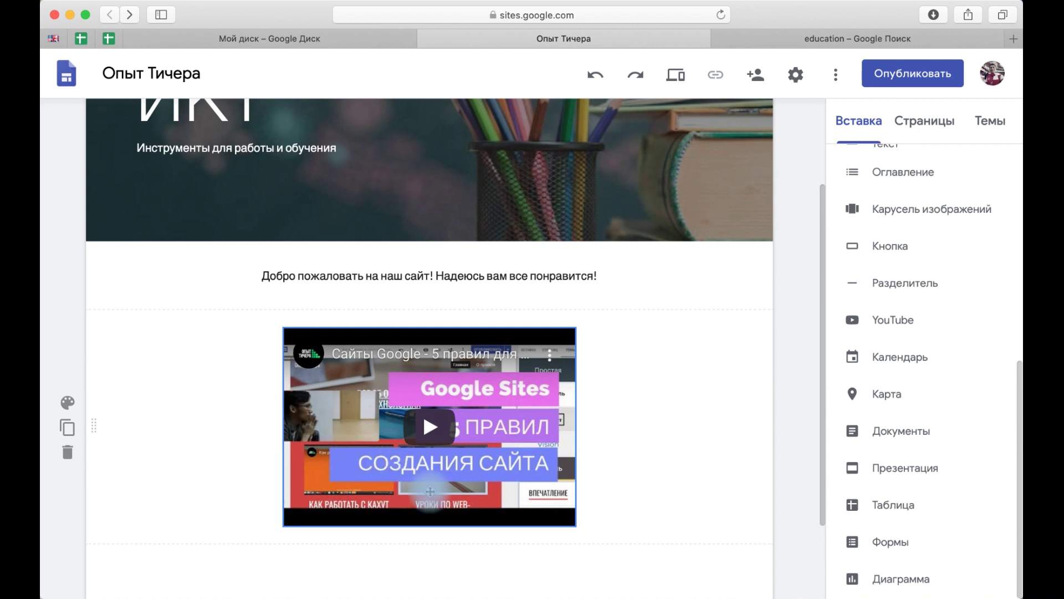
Add a text box below the video reading "Все права защищены. 2020 год." and centre its text
scroll(432, 495, "down", 4)
left_click(906, 283)
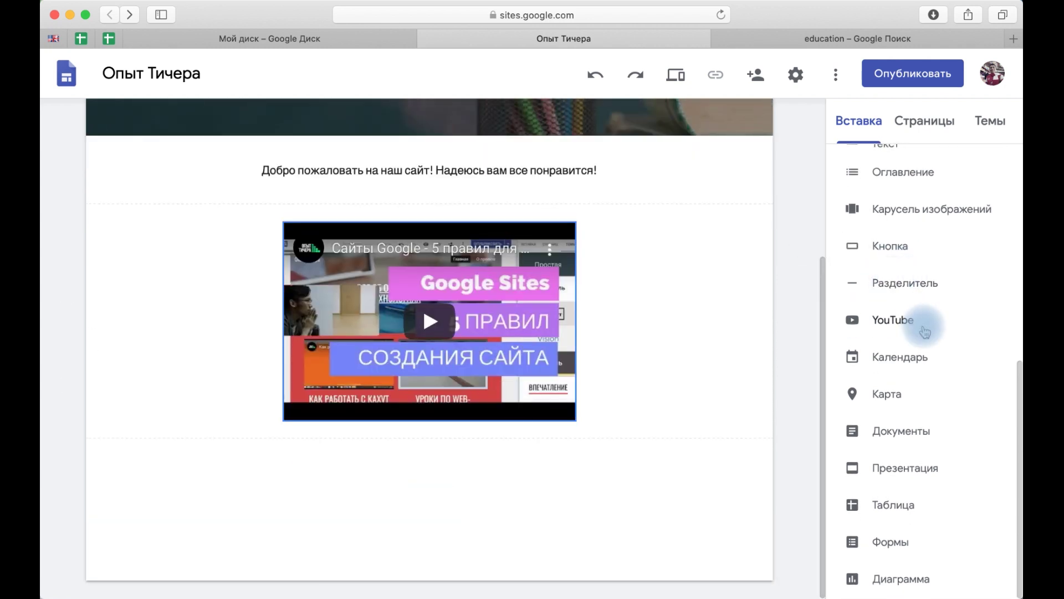
scroll(932, 324, "up", 5)
left_click(871, 169)
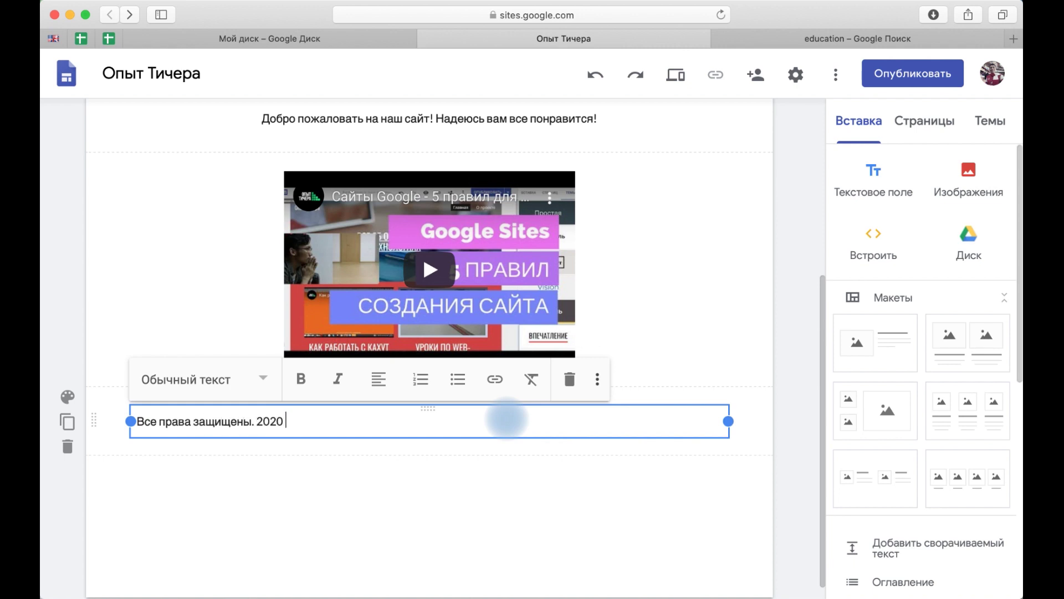
type(".")
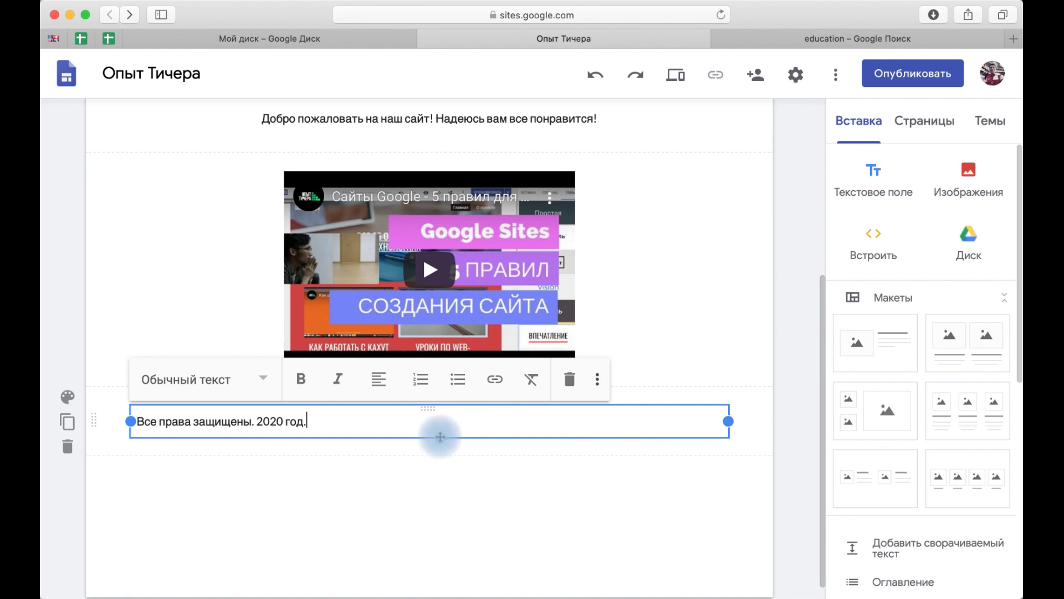
triple_click(275, 421)
left_click(374, 382)
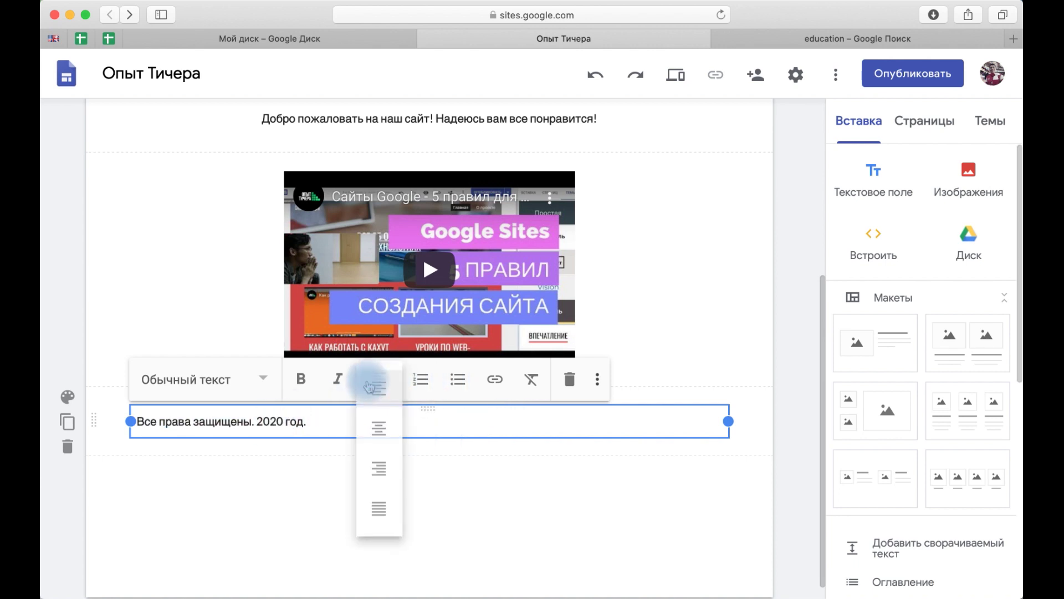
left_click(376, 428)
left_click(413, 489)
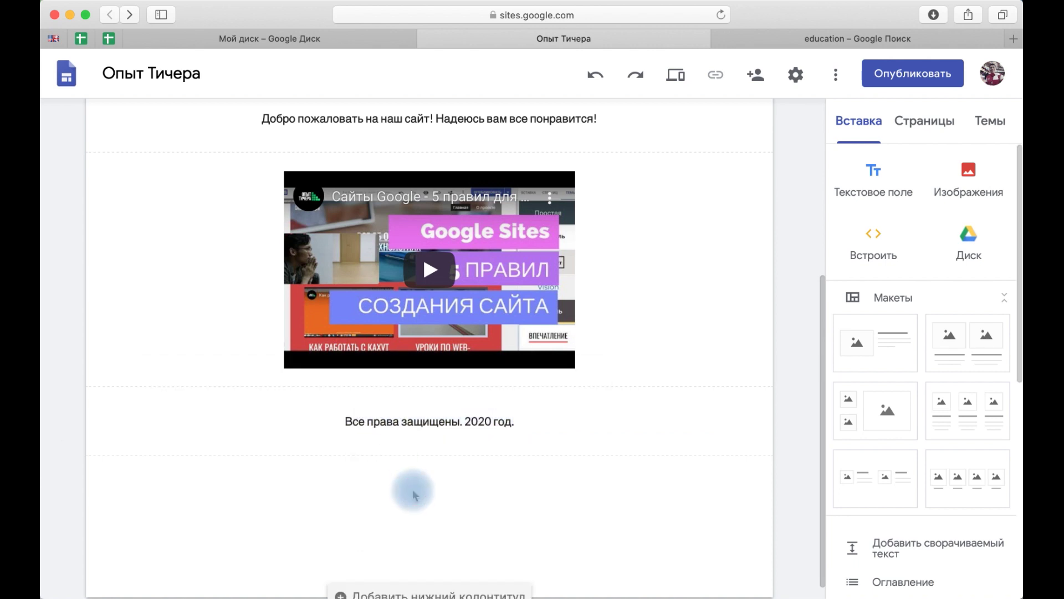
Review the finished page and publish the site with the web address "opytteachera"
scroll(412, 489, "up", 5)
scroll(413, 489, "down", 3)
scroll(413, 492, "up", 4)
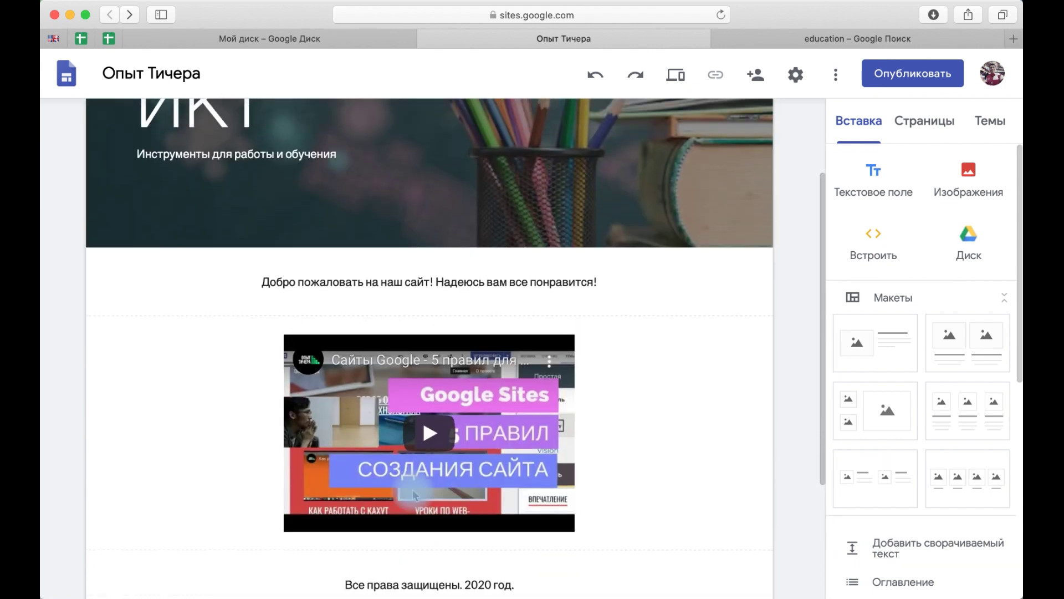
scroll(413, 490, "up", 1)
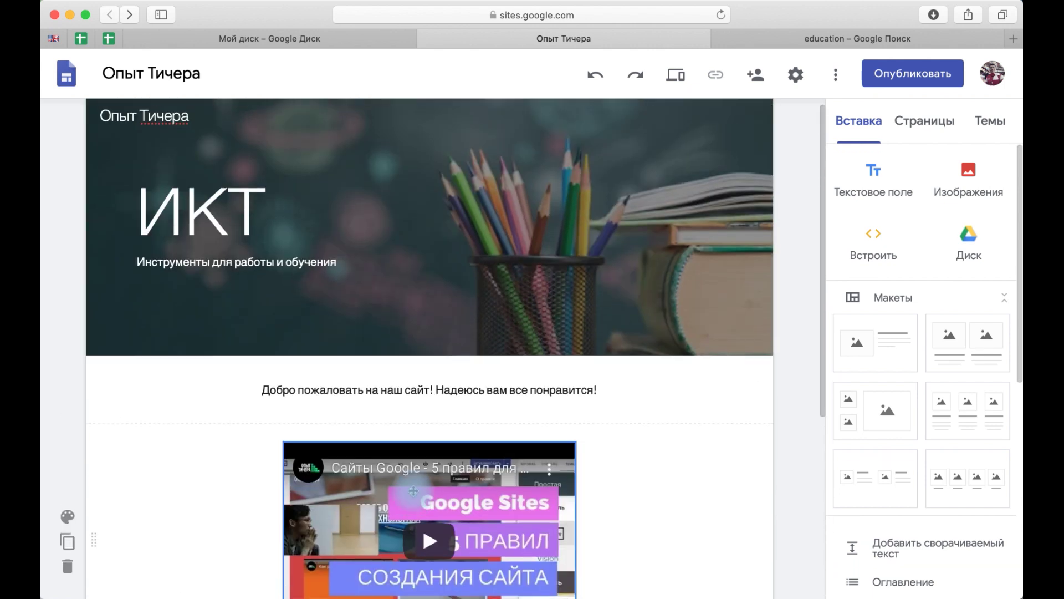
scroll(678, 279, "up", 1)
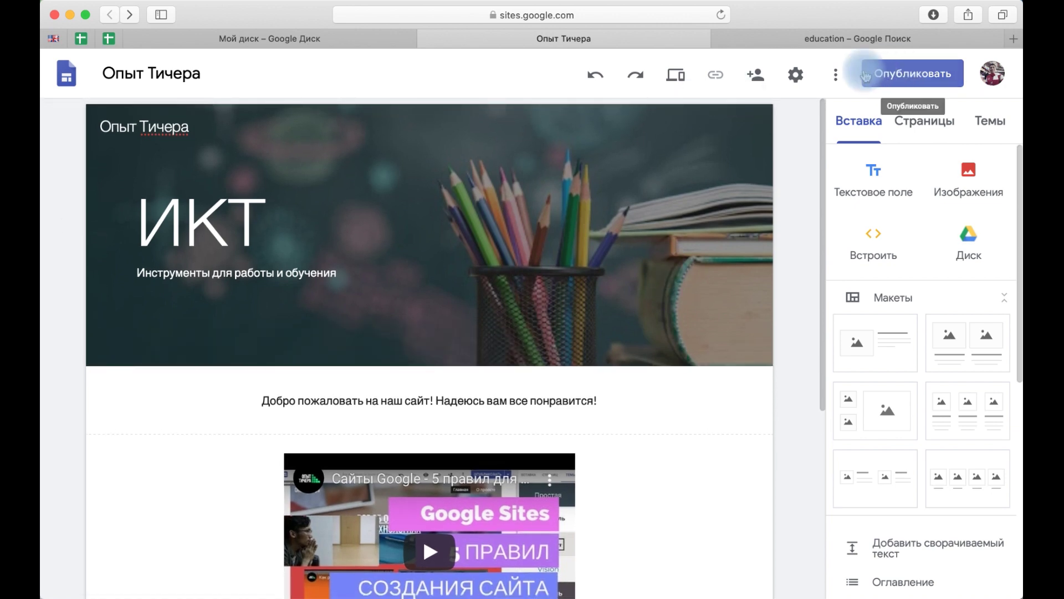
left_click(894, 76)
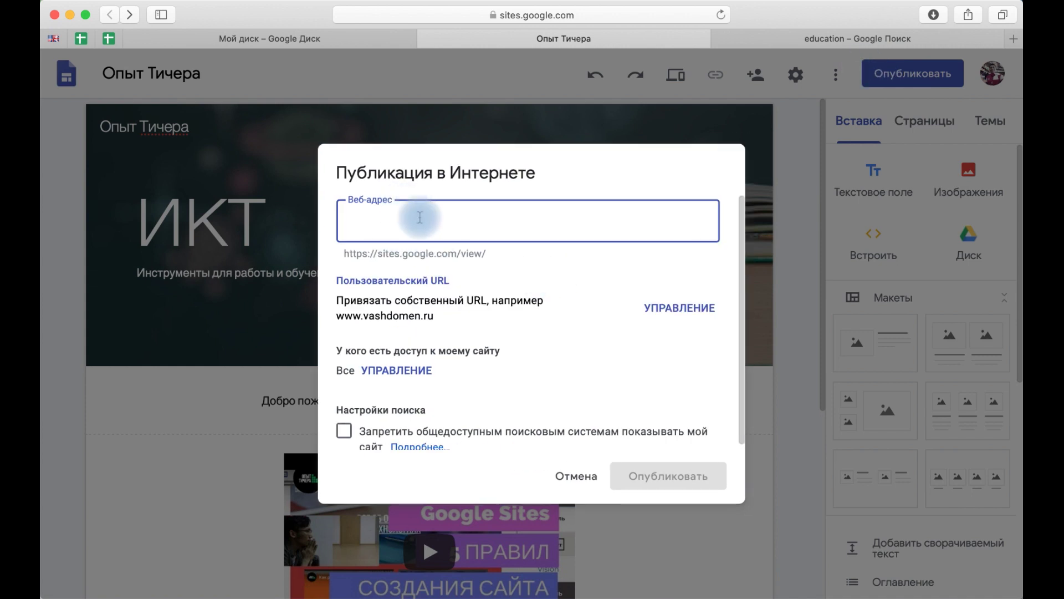
type("opytteachera")
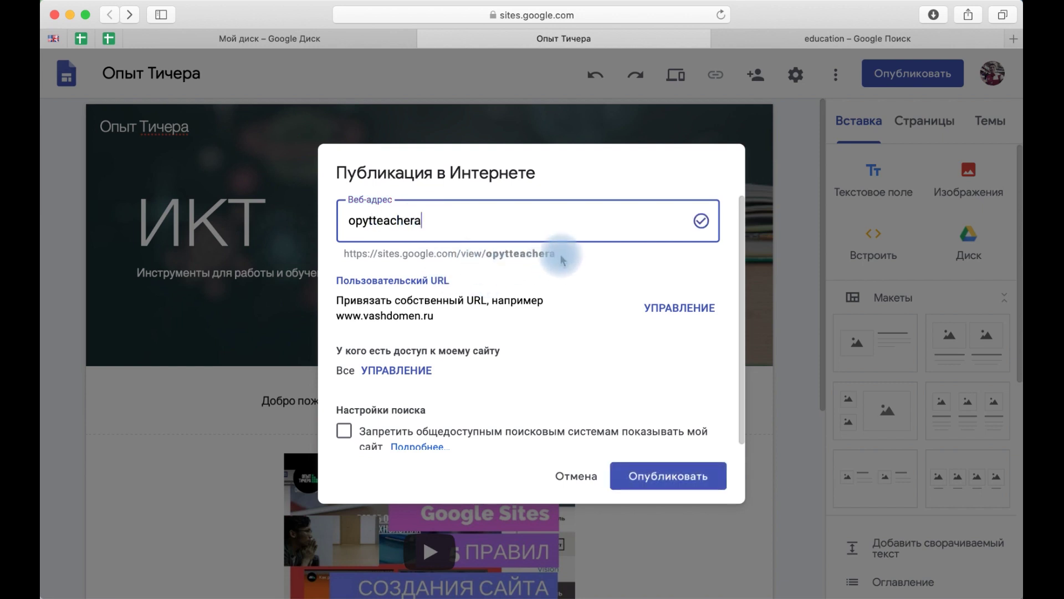
left_click_drag(486, 253, 355, 254)
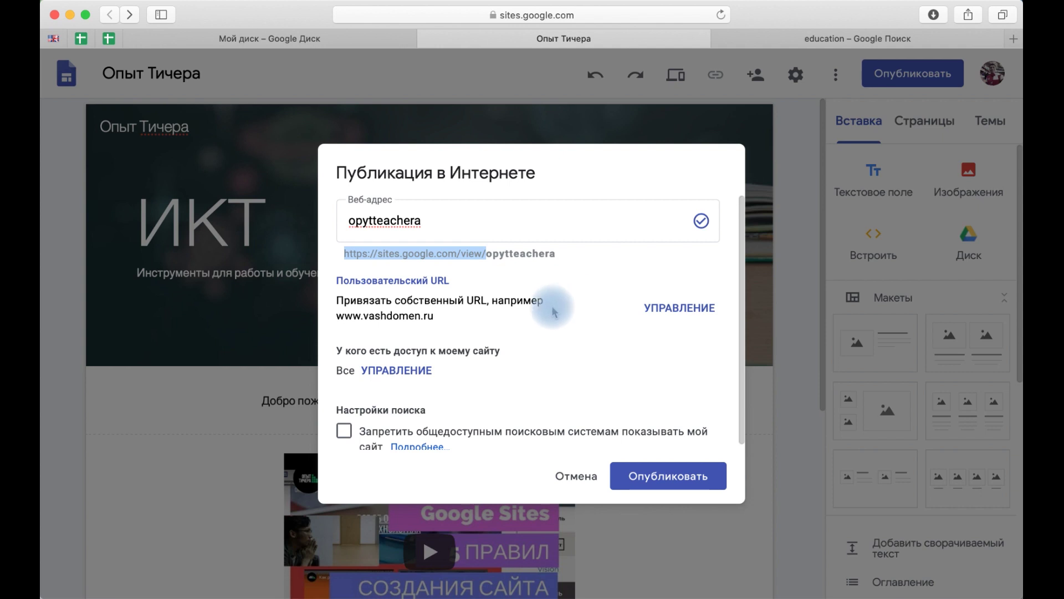
scroll(557, 360, "down", 1)
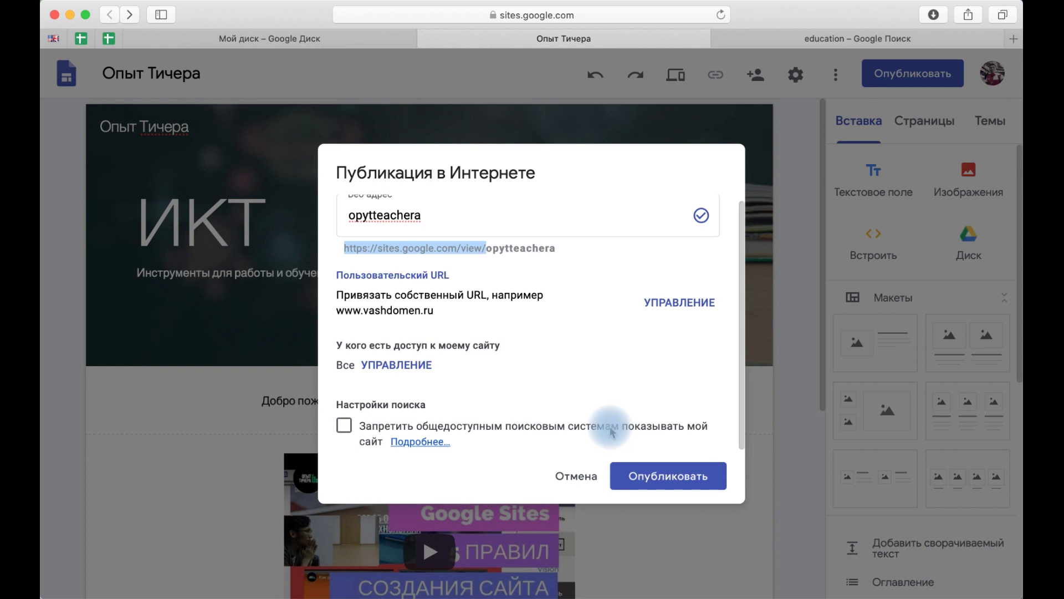
left_click(671, 475)
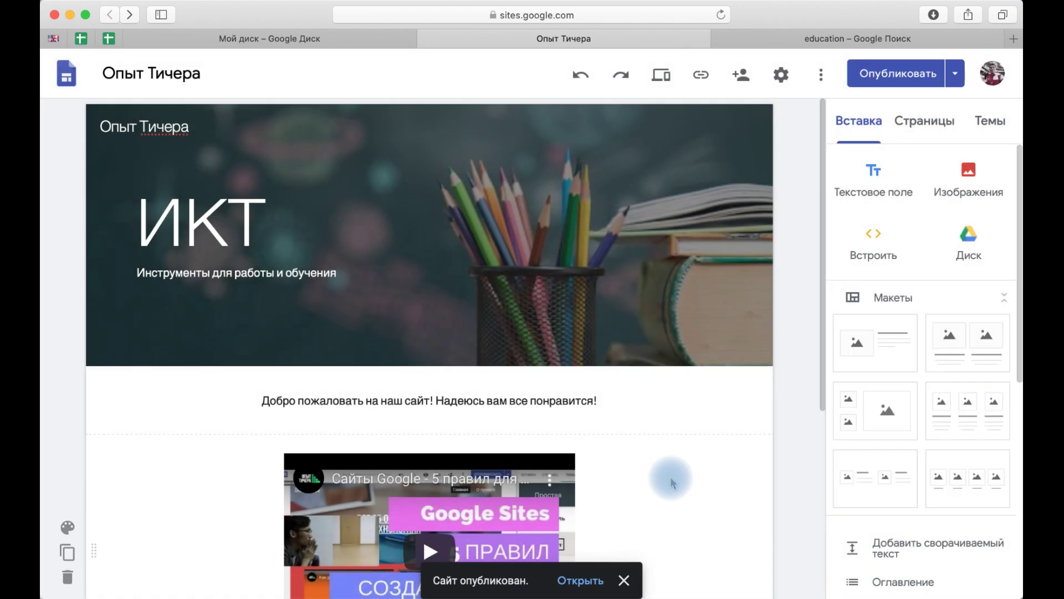
left_click(578, 580)
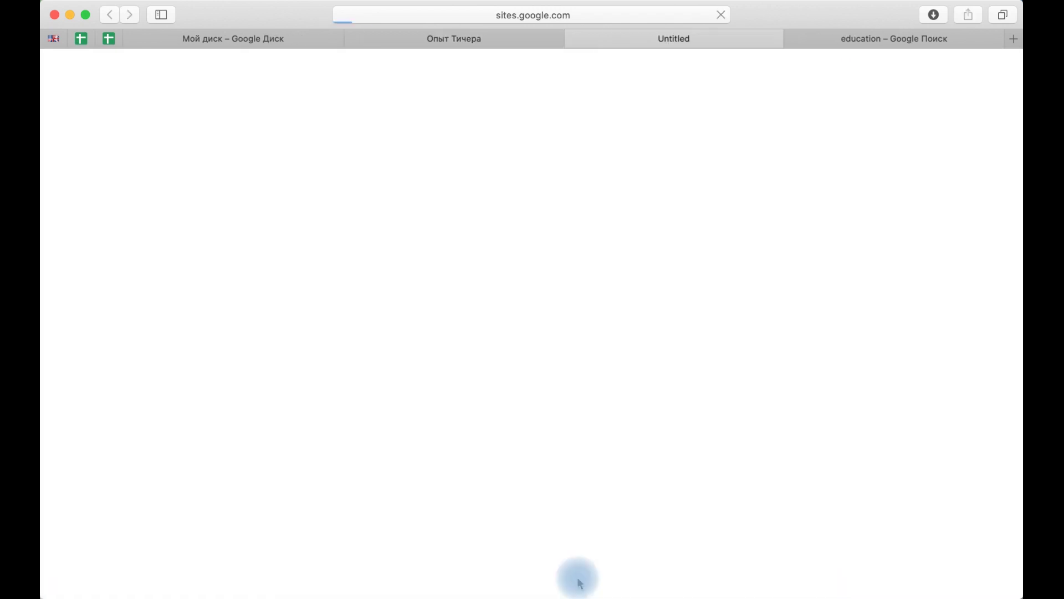
left_click(563, 16)
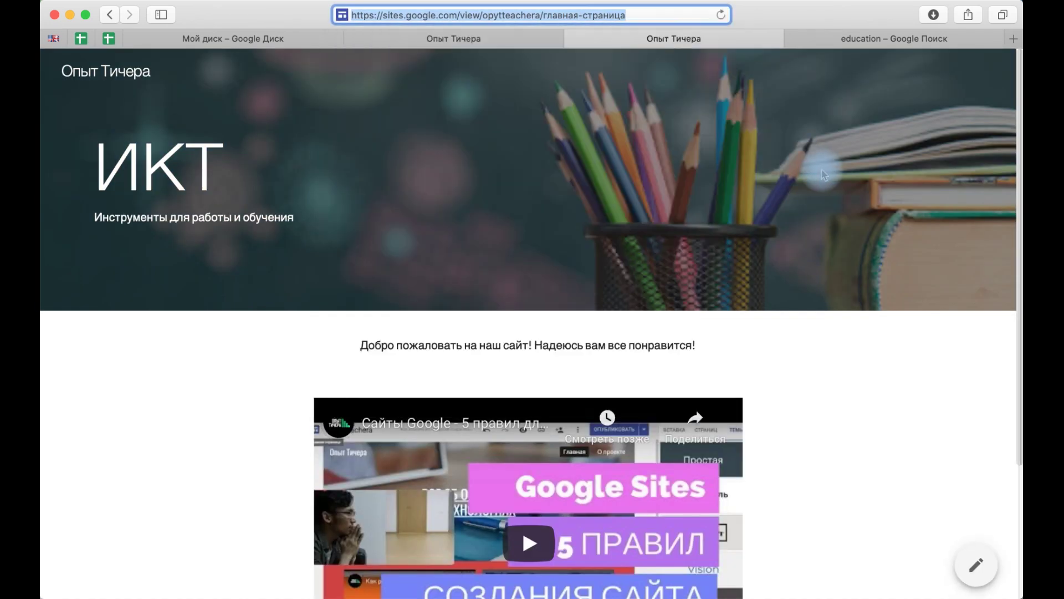
left_click(636, 20)
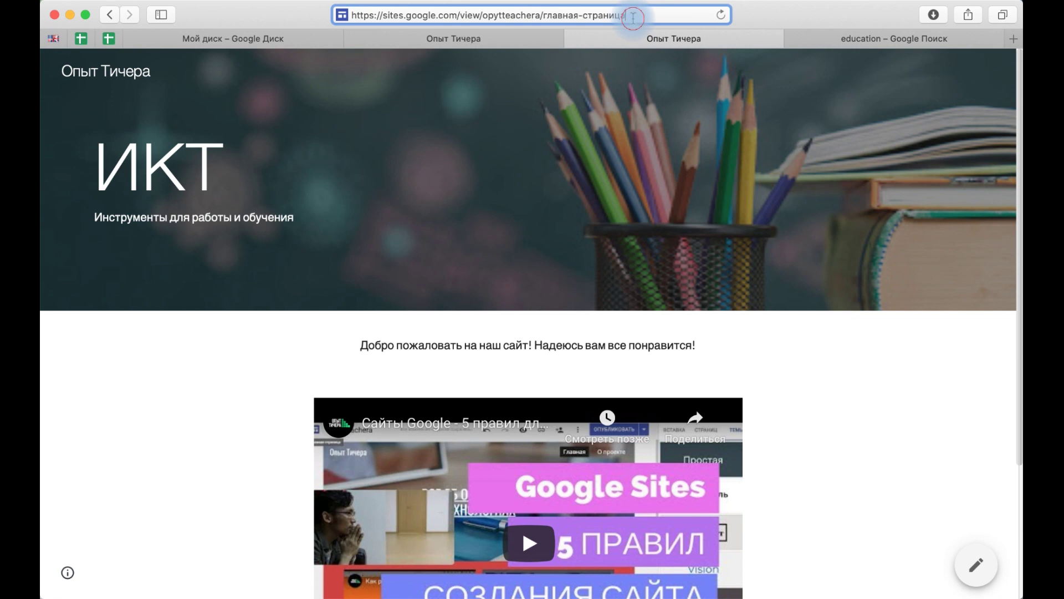
left_click_drag(633, 18, 516, 16)
key("BackSpace")
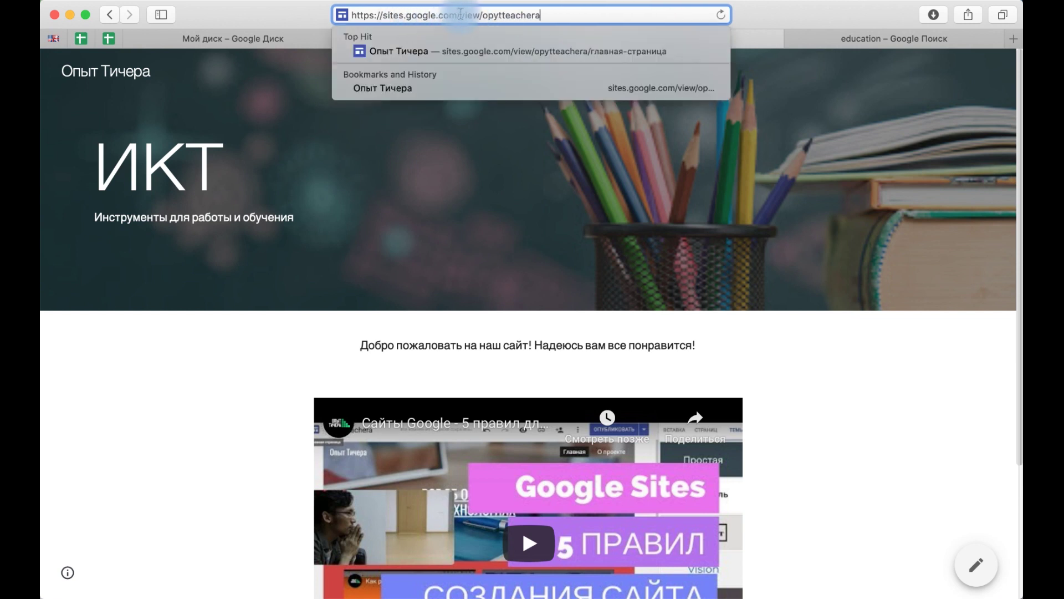
key("super+a")
key("BackSpace")
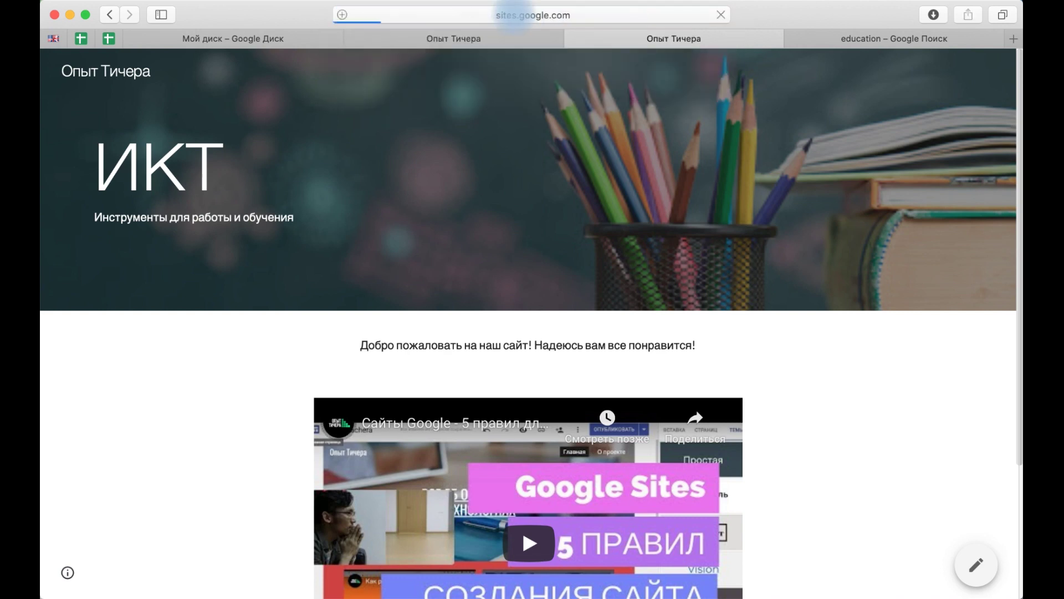
left_click(577, 15)
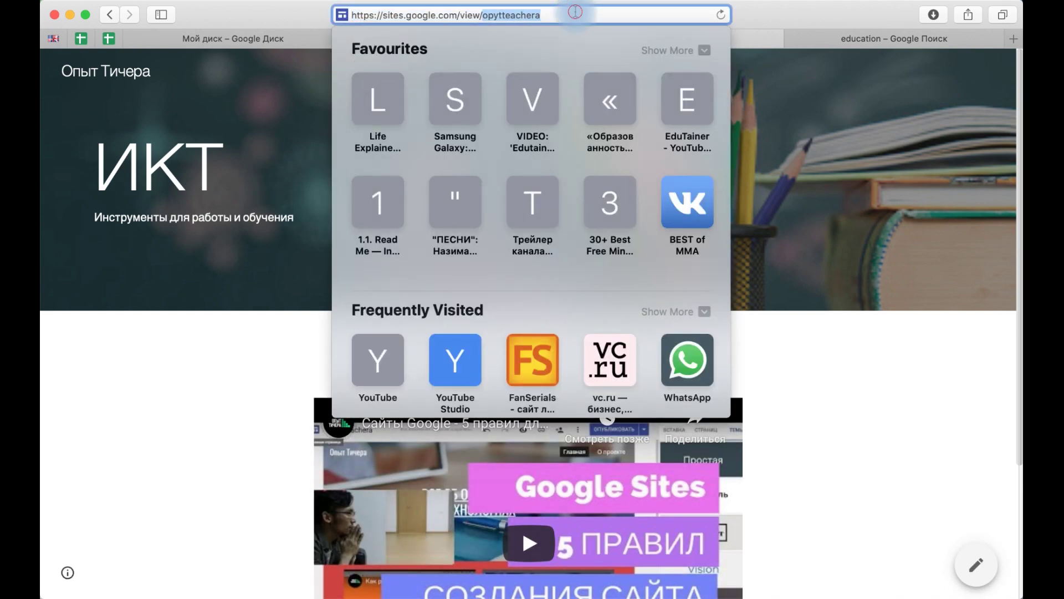
Look over the published site from the header down to the copyright line and back
left_click(853, 375)
scroll(854, 380, "down", 5)
scroll(853, 375, "down", 1)
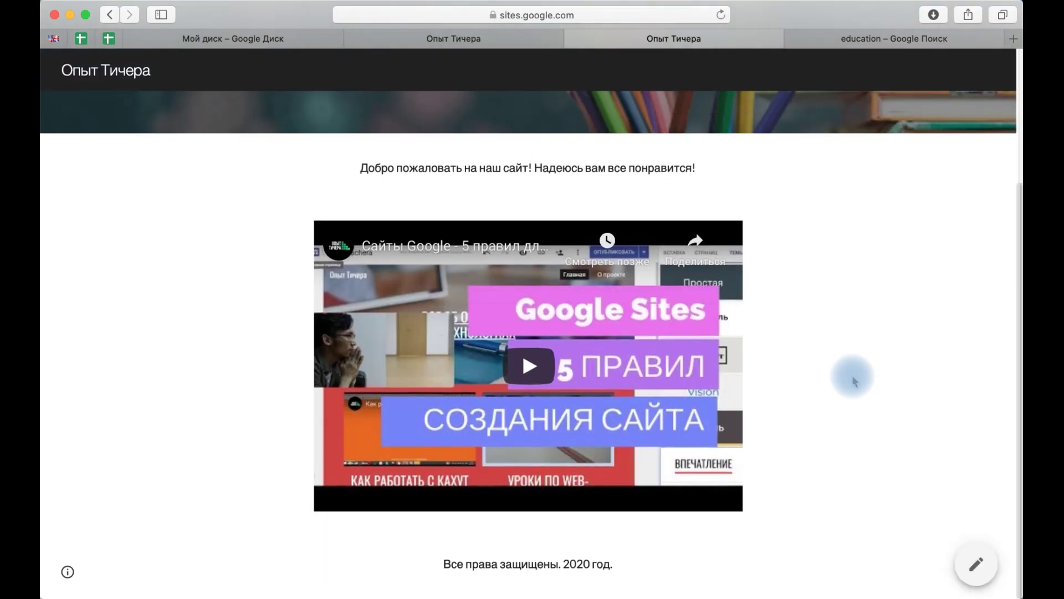
scroll(852, 375, "up", 4)
scroll(852, 375, "down", 4)
scroll(853, 381, "up", 4)
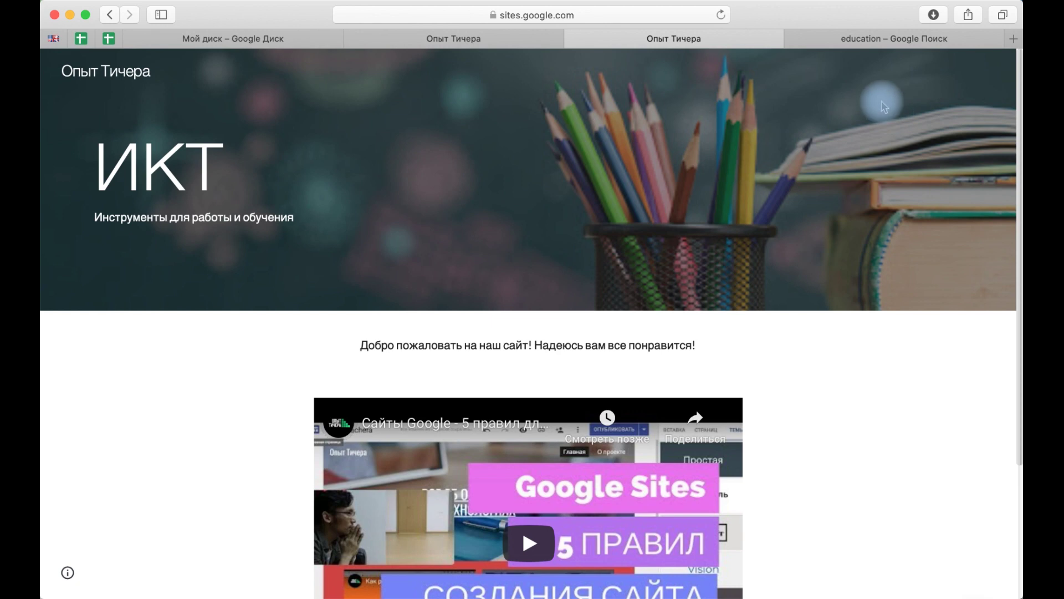
Replace the education image search with a Google search for "thunkable" and open the Thunkable.com website
left_click(861, 42)
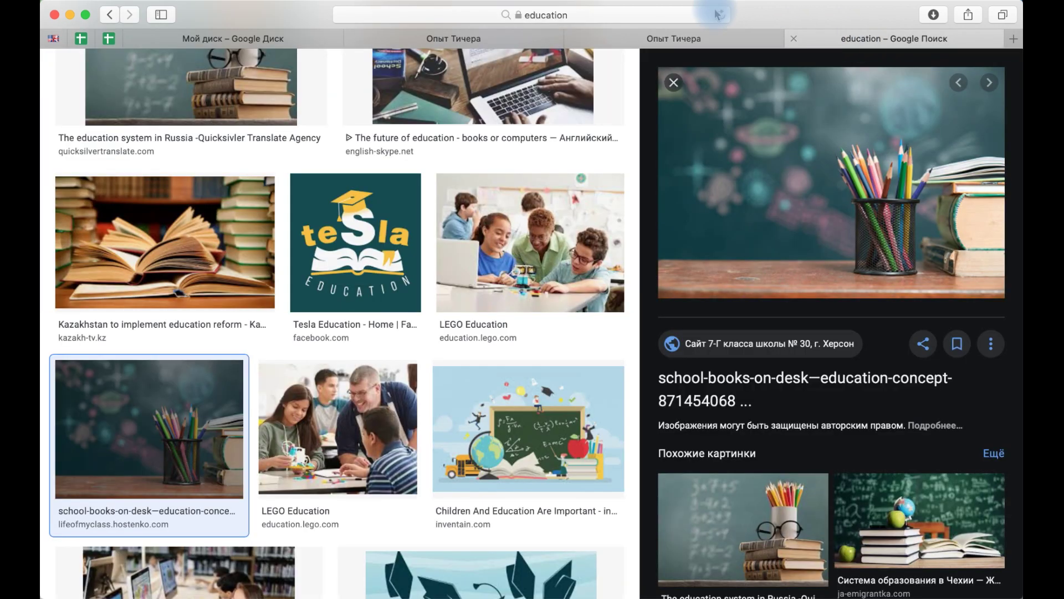
left_click(665, 17)
type("thu")
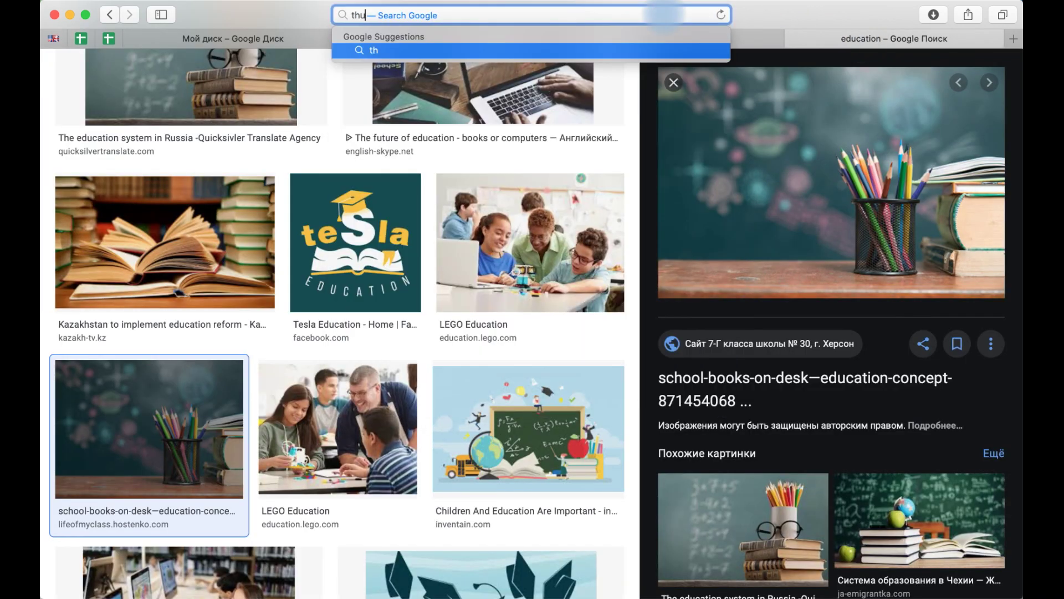
type("nkable")
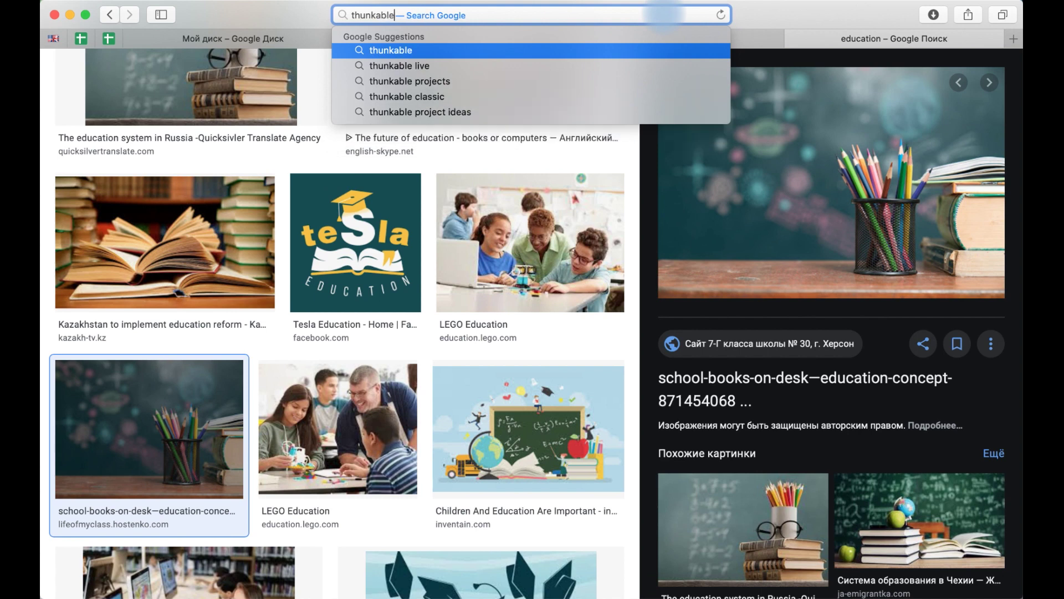
key("Return")
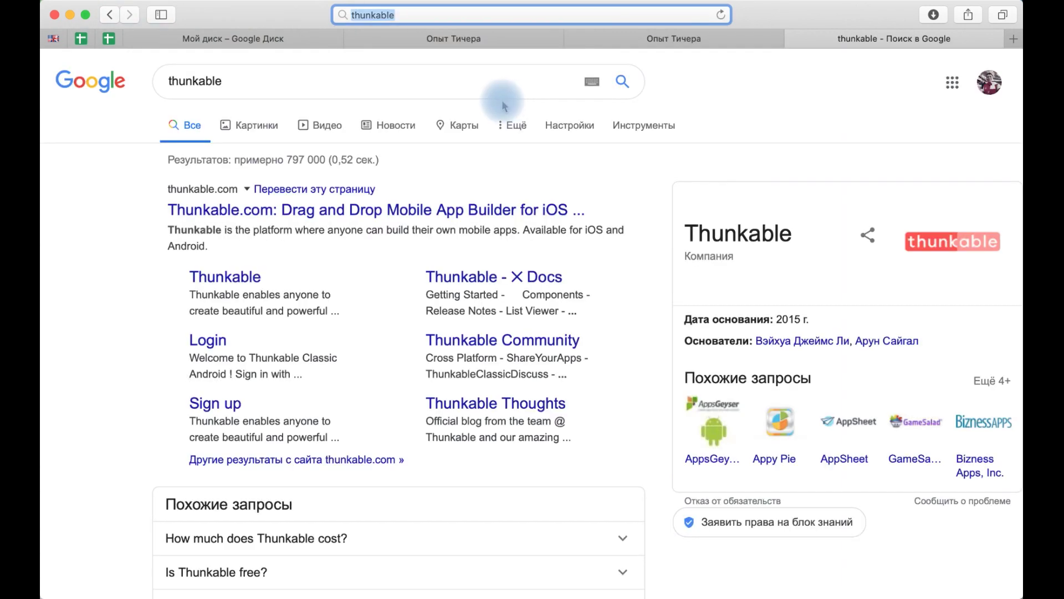
left_click(388, 203)
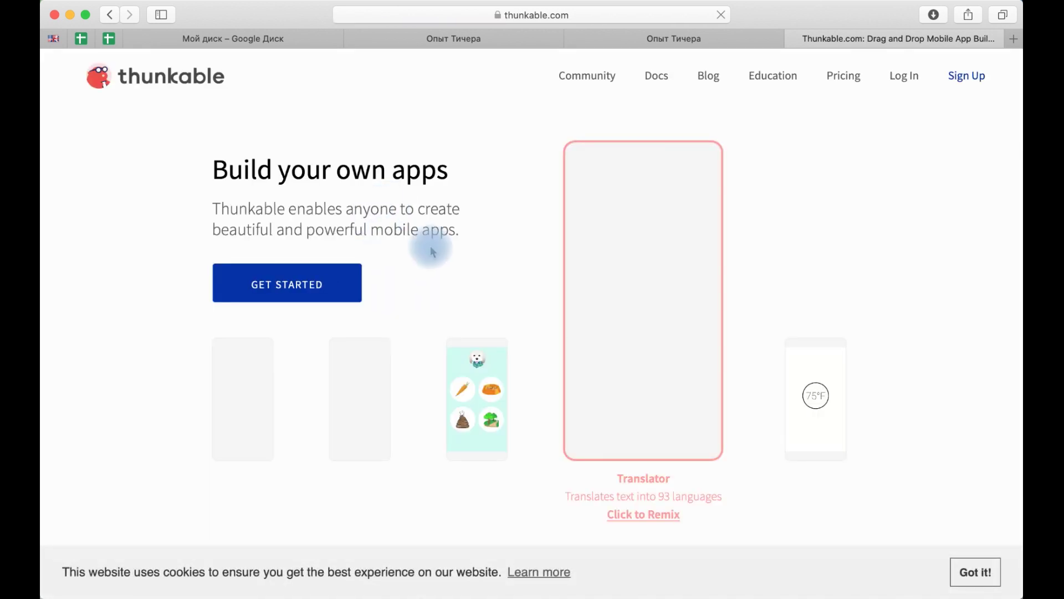
Sign up for Thunkable with the first listed Google account
left_click(974, 78)
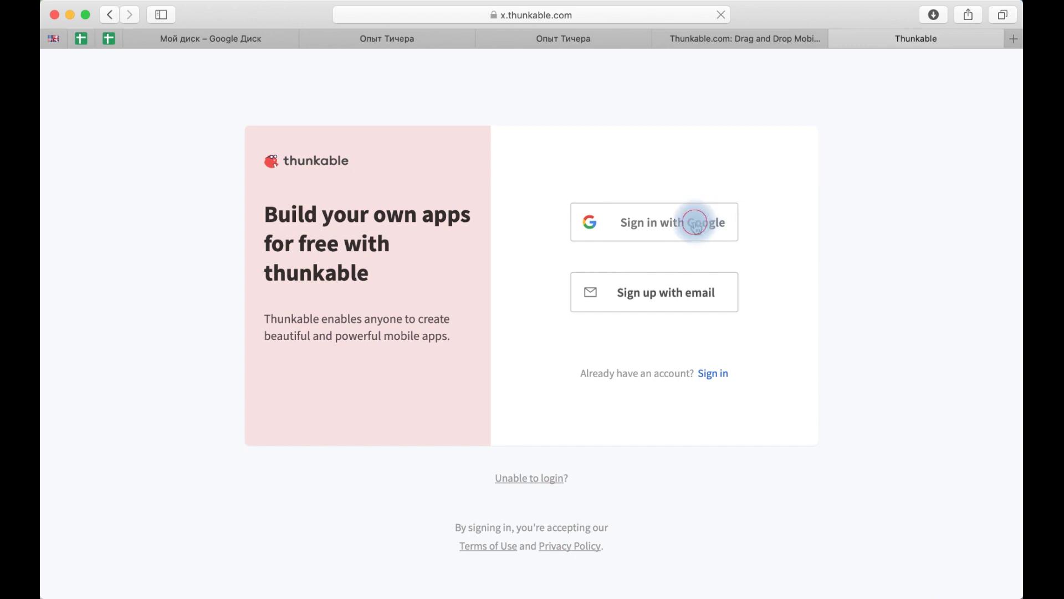
left_click(695, 224)
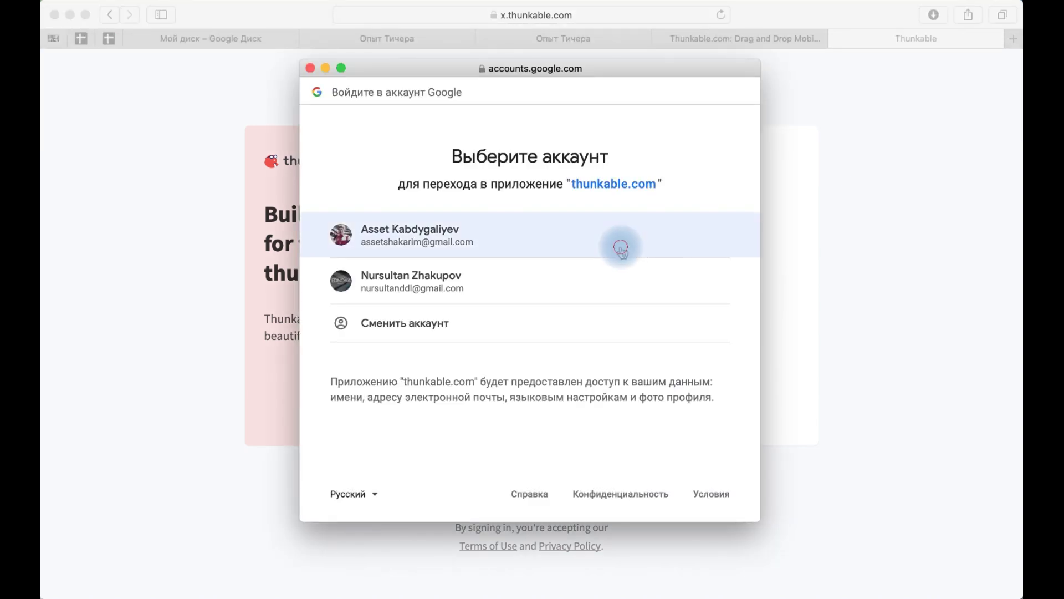
left_click(621, 250)
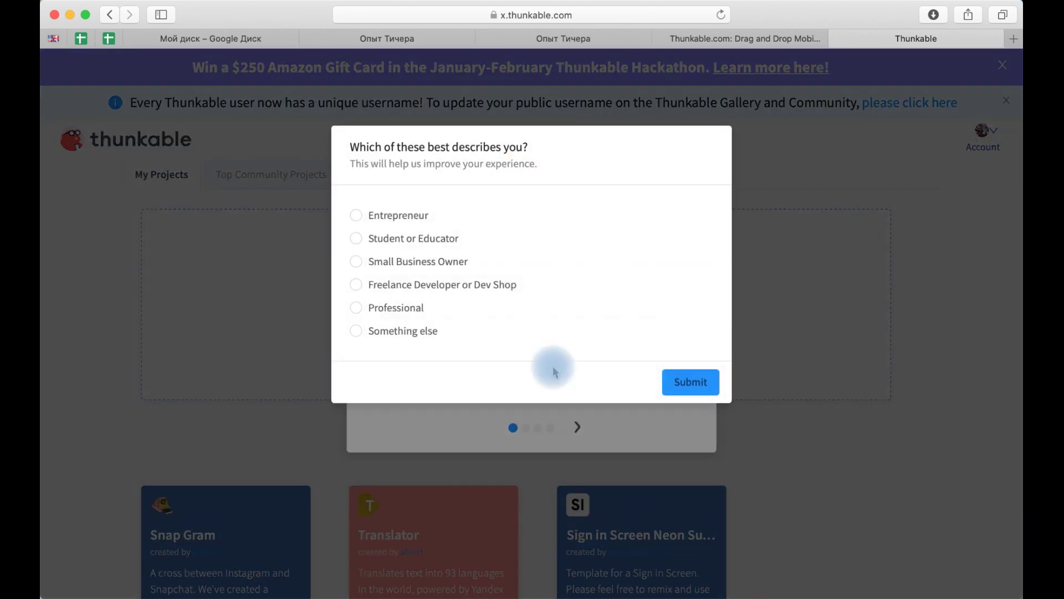
Submit "Student or Educator" as the user description and go through the welcome introduction to its end
left_click(414, 240)
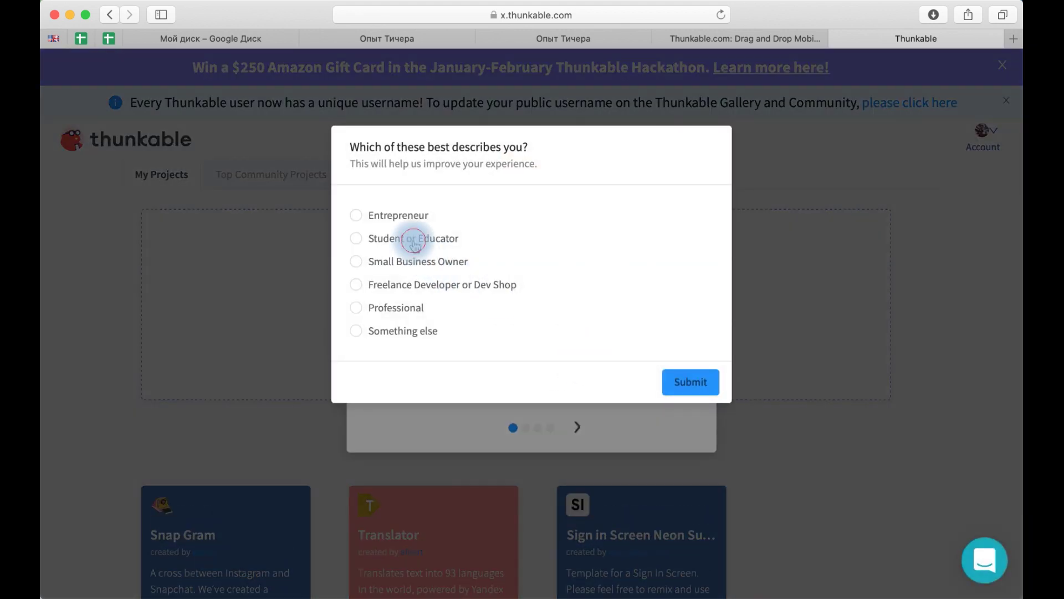
left_click(683, 390)
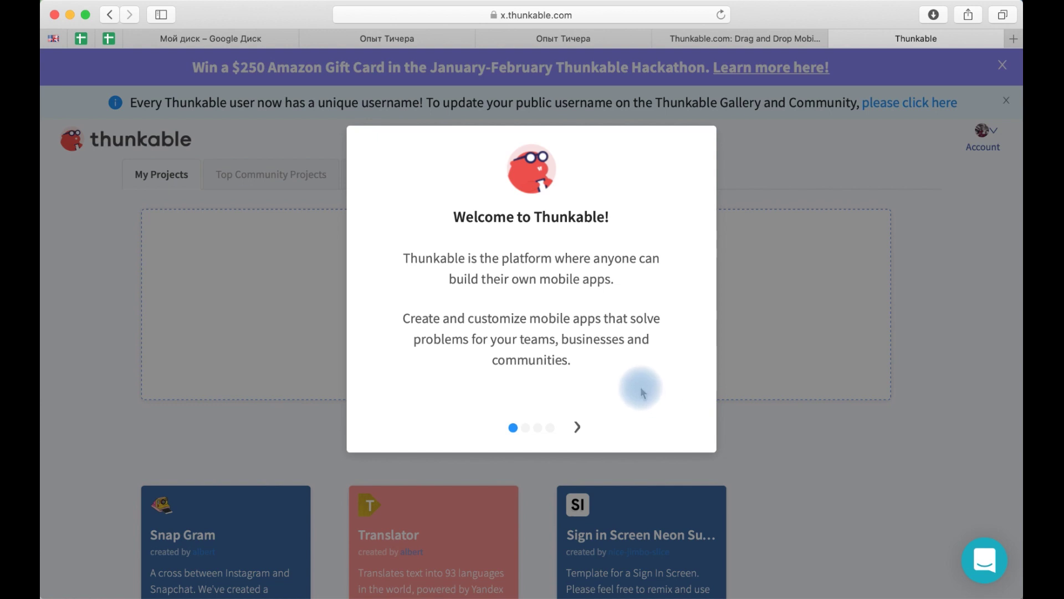
left_click(577, 427)
left_click(577, 427)
left_click(576, 427)
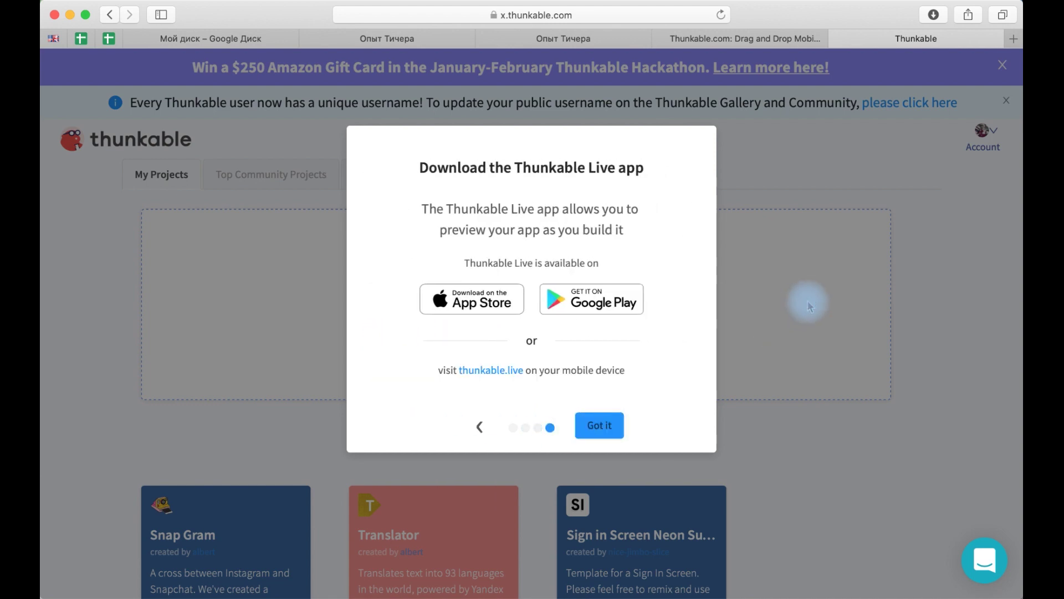
left_click(603, 426)
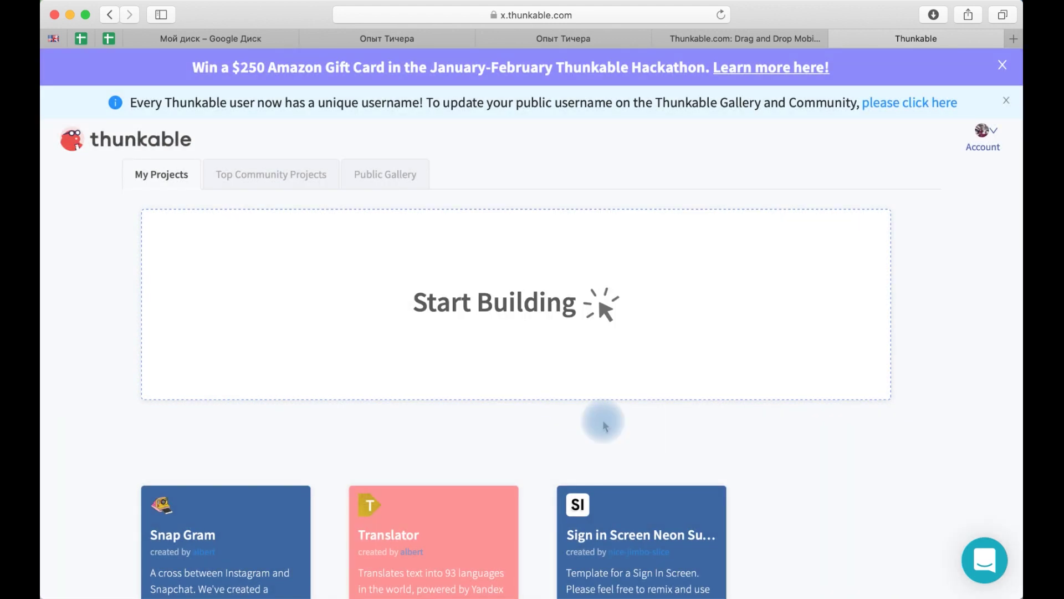
Look over the sample projects and start creating a new project
scroll(544, 448, "down", 5)
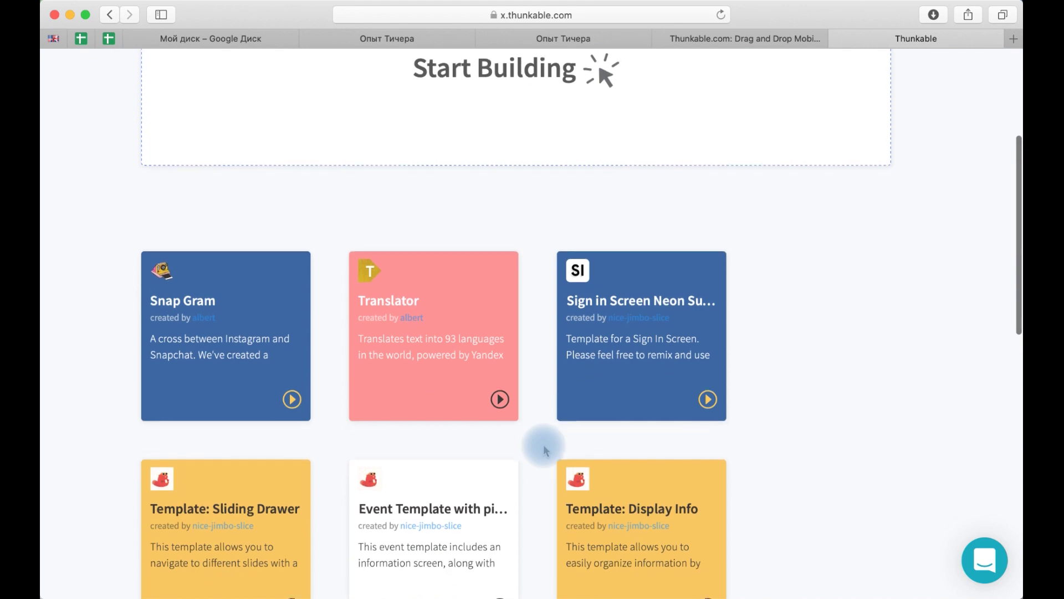
scroll(543, 448, "up", 5)
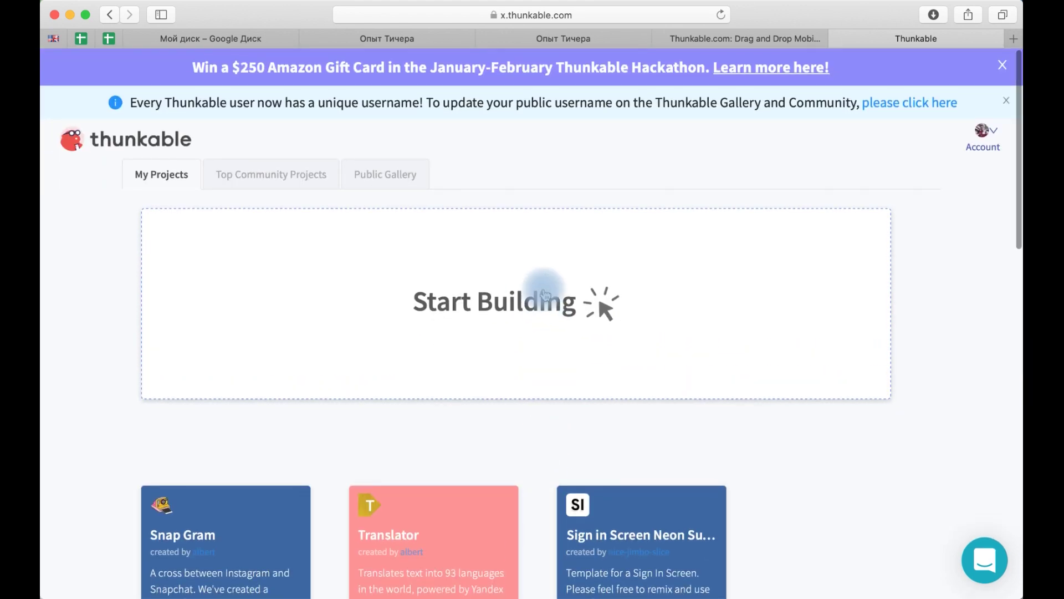
left_click(551, 294)
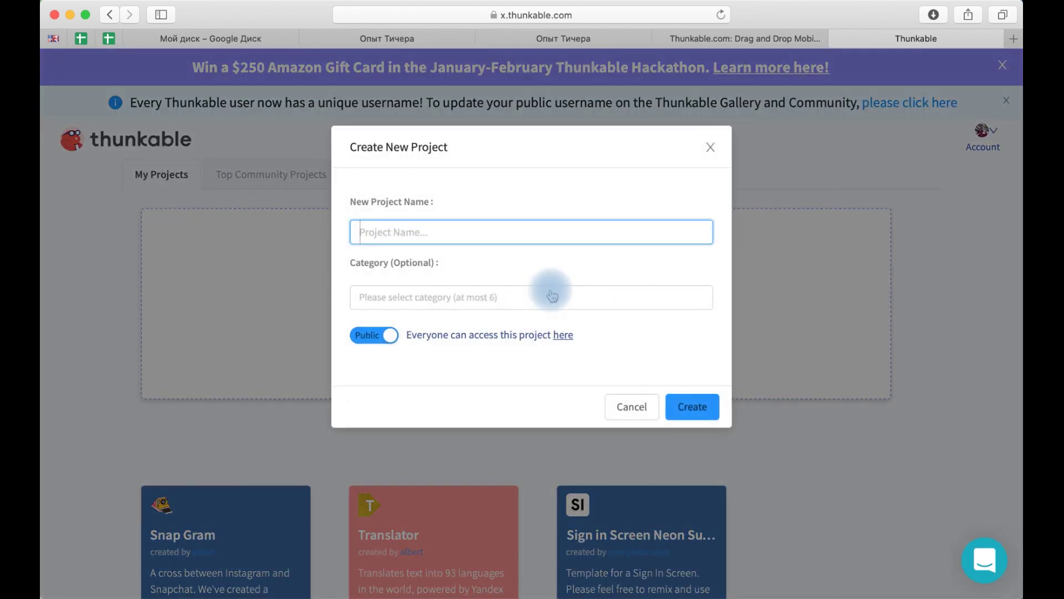